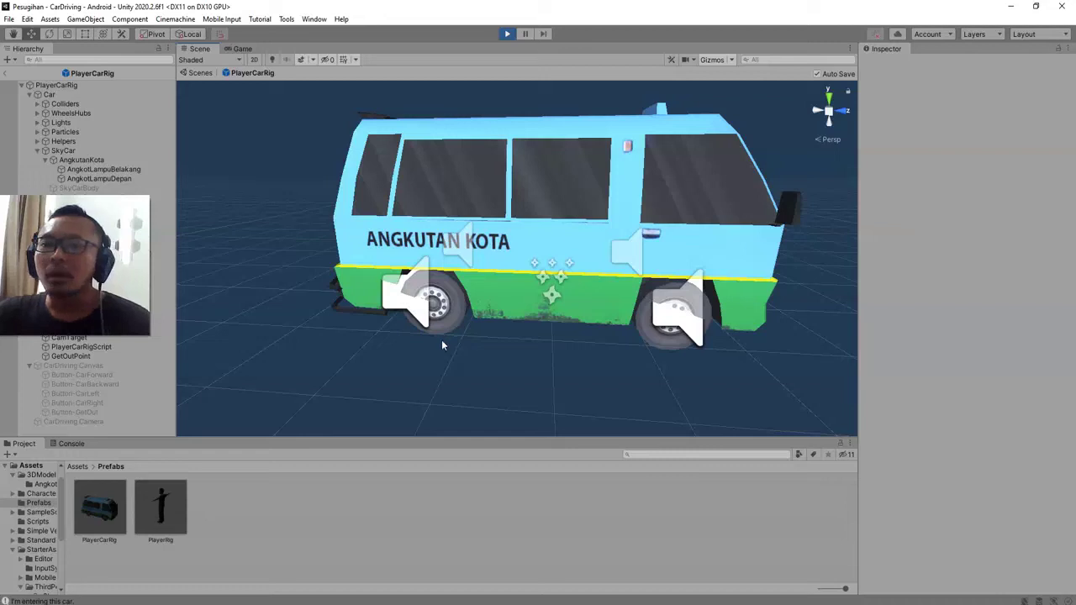
# Step: Orbit around the minibus and select its rear wheel, Wheel2, for a closer look
pyautogui.moveTo(441, 327)
pyautogui.keyDown('alt'); pyautogui.mouseDown()
pyautogui.moveTo(576, 349)
pyautogui.moveTo(545, 291)
pyautogui.moveTo(472, 233)
pyautogui.mouseUp(); pyautogui.keyUp('alt')
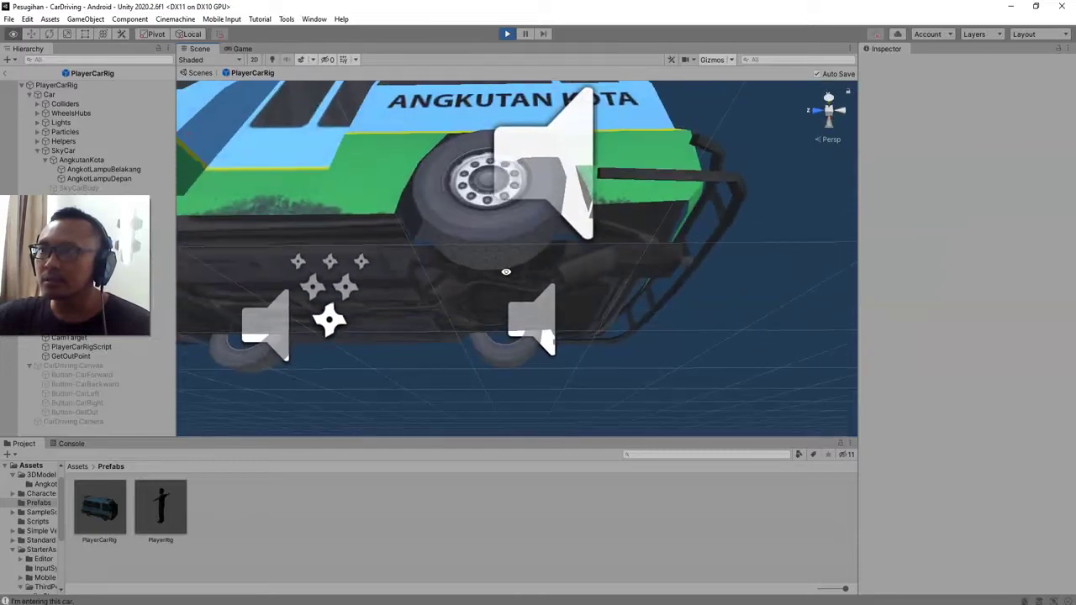
pyautogui.click(473, 241)
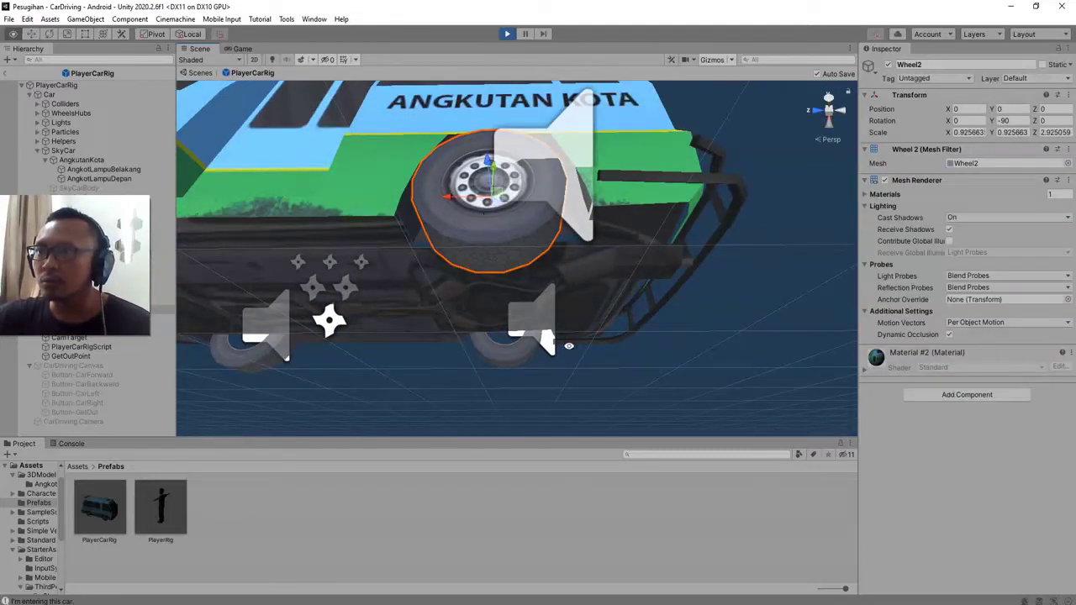
pyautogui.keyDown('alt'); pyautogui.moveTo(559, 344); pyautogui.dragTo(468, 217); pyautogui.keyUp('alt')
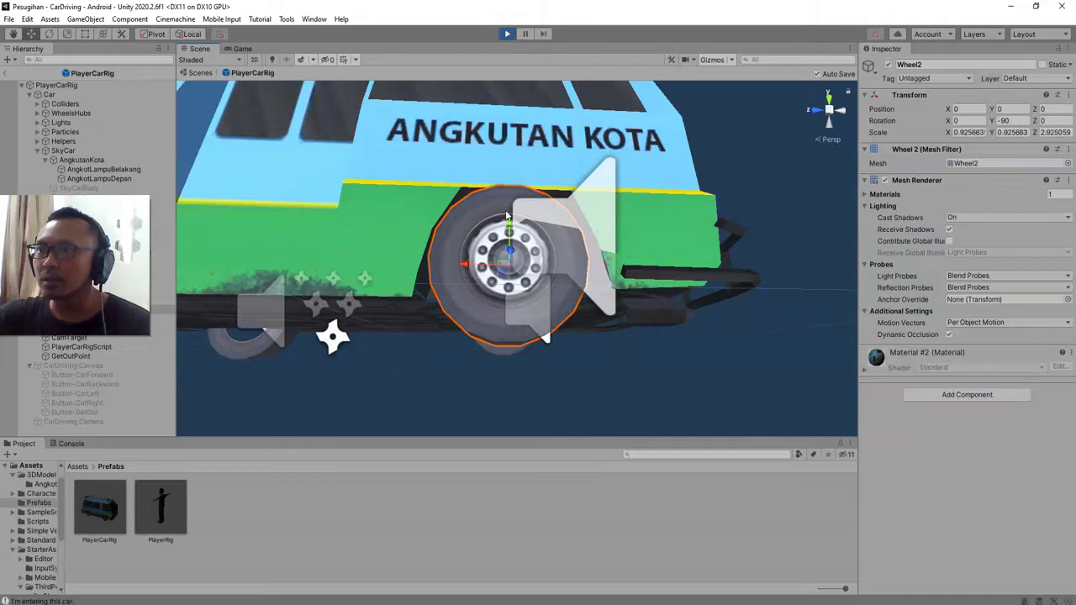
# Step: Watch the running game in the Game view, then stop play mode
pyautogui.click(242, 49)
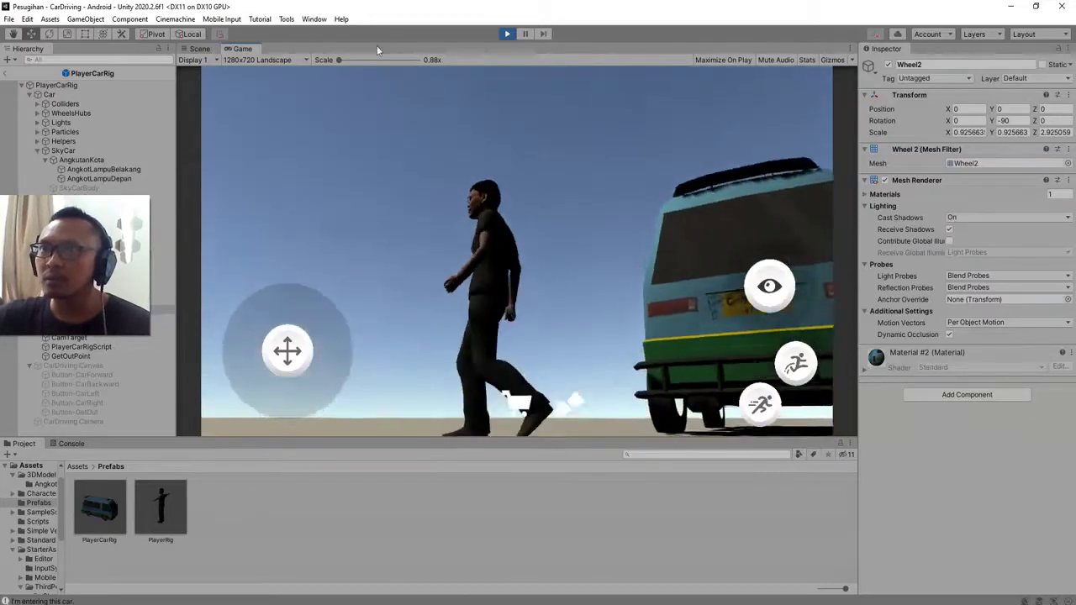
pyautogui.click(199, 48)
pyautogui.click(507, 34)
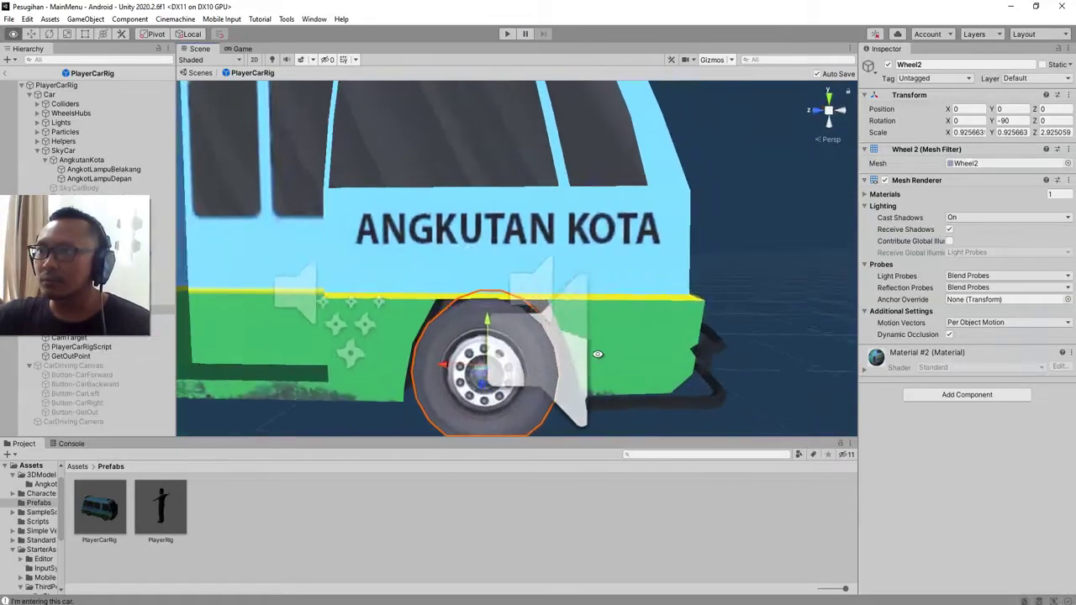
# Step: Orbit to full side and underside views of the minibus with the wheel deselected
pyautogui.keyDown('alt'); pyautogui.moveTo(504, 319); pyautogui.dragTo(530, 377); pyautogui.keyUp('alt')
pyautogui.scroll(-3, 393, 369)
pyautogui.keyDown('alt'); pyautogui.moveTo(392, 365); pyautogui.dragTo(303, 326); pyautogui.keyUp('alt')
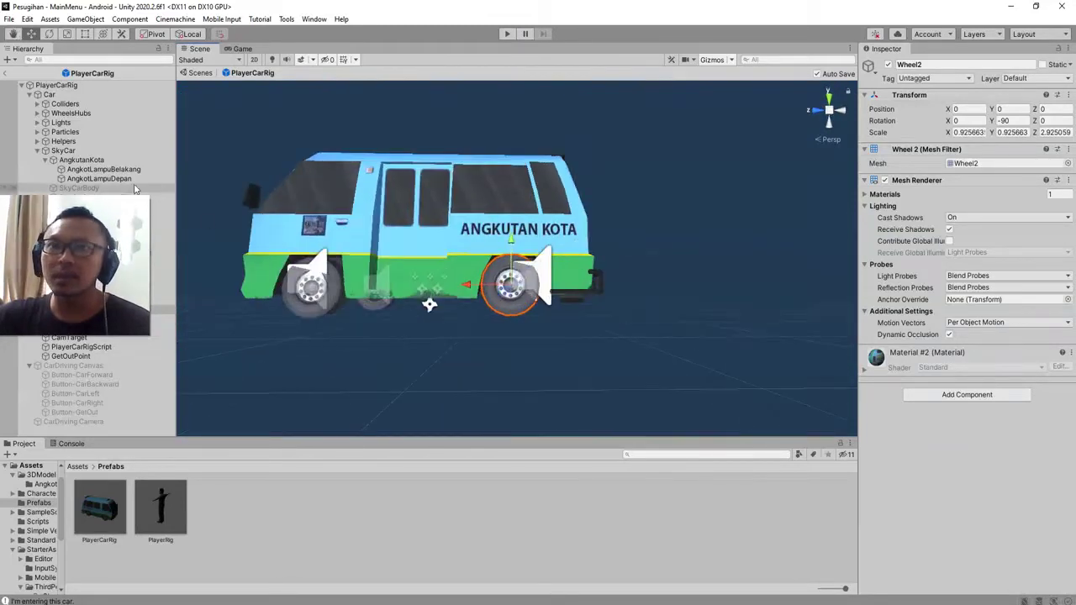
pyautogui.click(507, 353)
pyautogui.scroll(3, 547, 338)
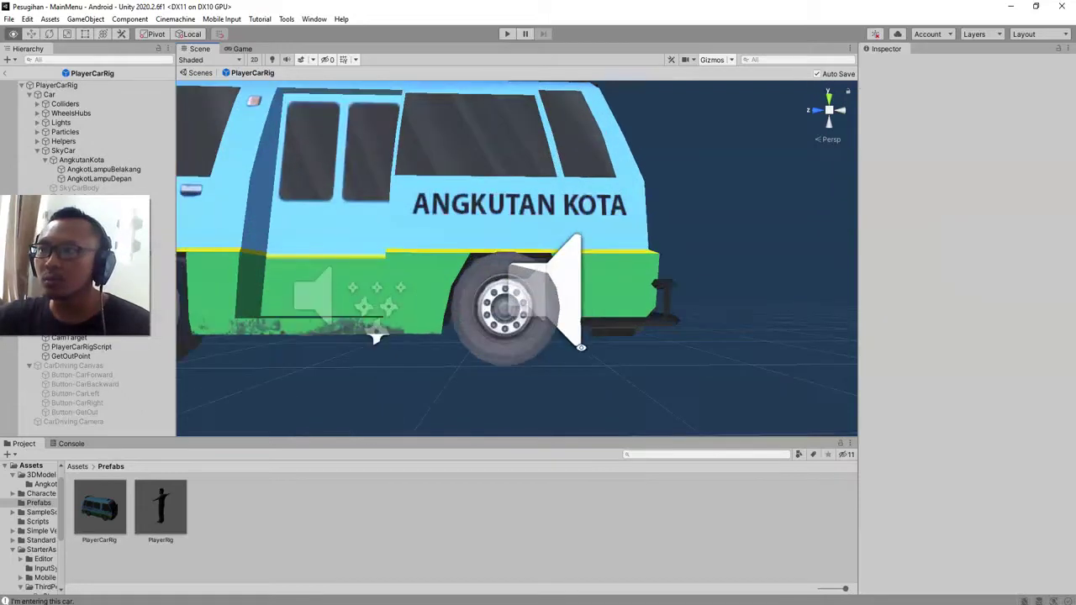
pyautogui.keyDown('alt'); pyautogui.moveTo(547, 338); pyautogui.dragTo(97, 211); pyautogui.keyUp('alt')
# Step: Select PlayerCarRig to review its Transform from a close side view, then select Colliders
pyautogui.click(57, 84)
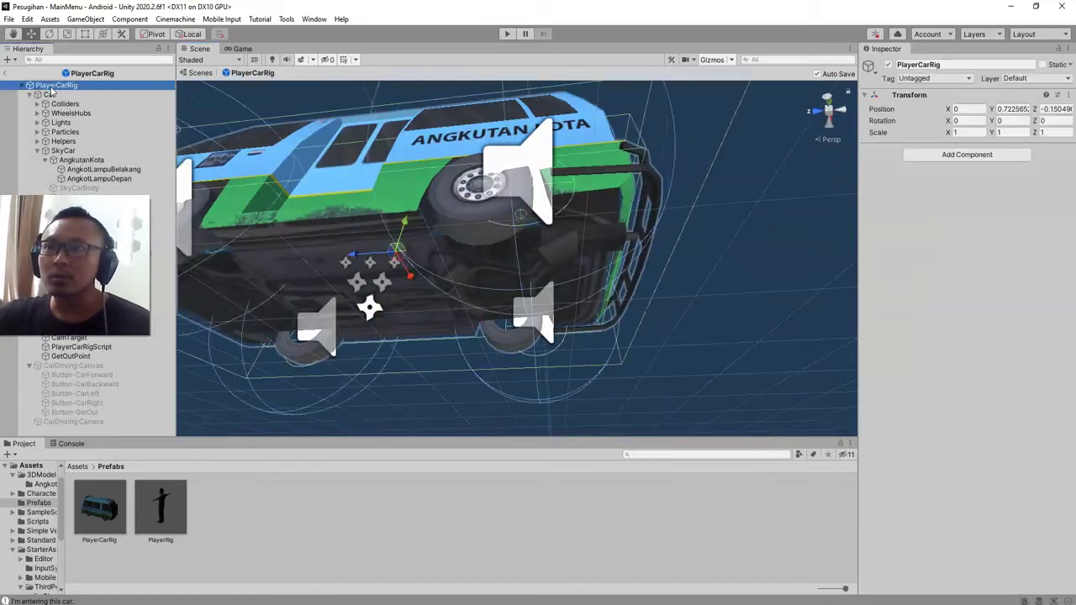
pyautogui.keyDown('alt'); pyautogui.moveTo(305, 310); pyautogui.dragTo(601, 331); pyautogui.keyUp('alt')
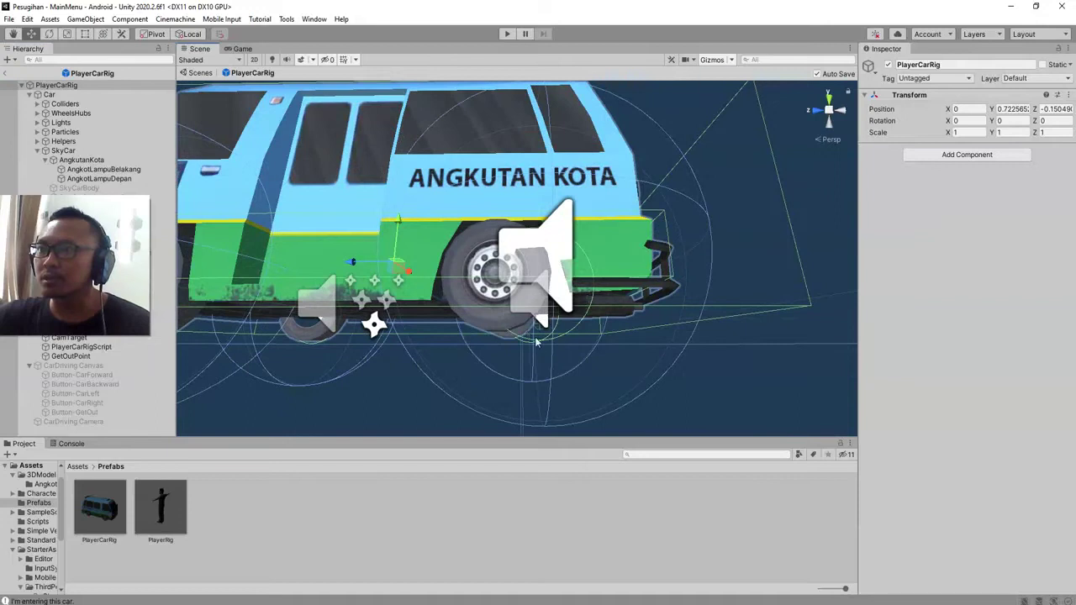
pyautogui.moveTo(65, 239); pyautogui.dragTo(65, 426)
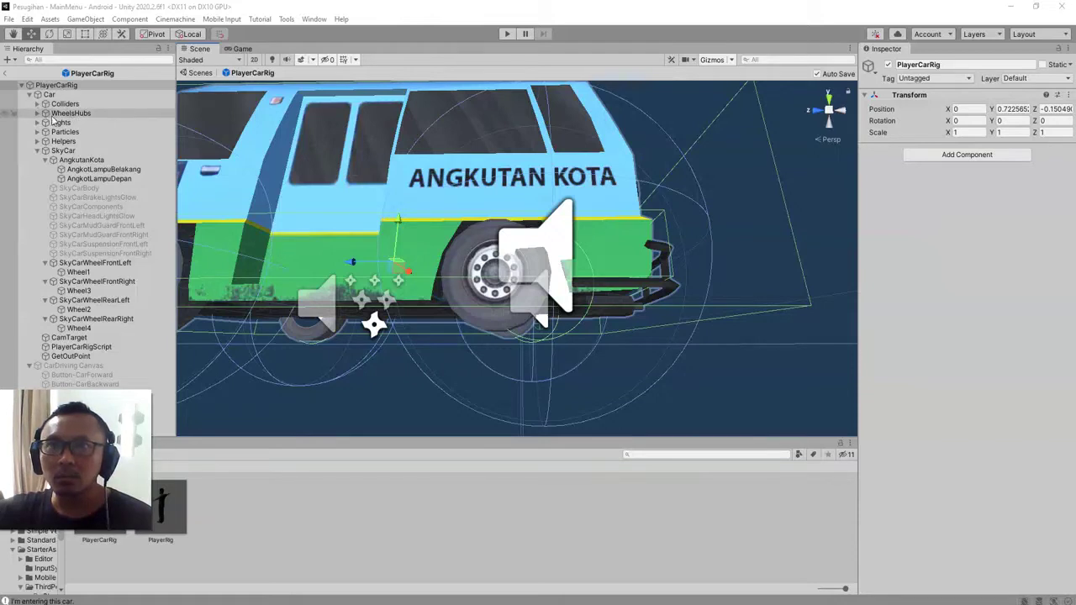
pyautogui.click(46, 104)
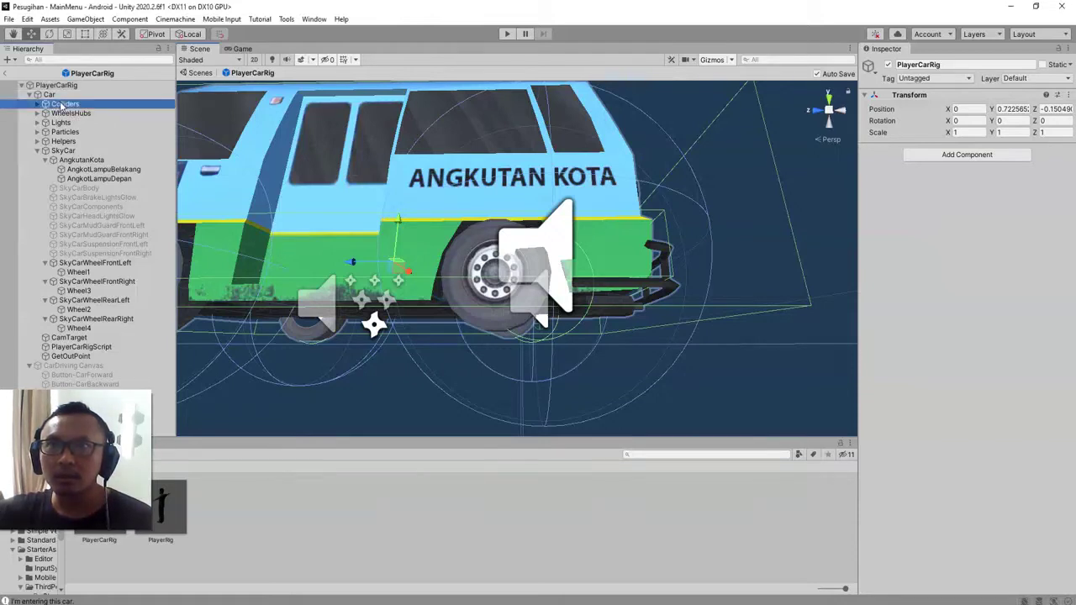
# Step: Expand the Colliders and WheelsHubs groups to list the four wheel hubs
pyautogui.click(36, 105)
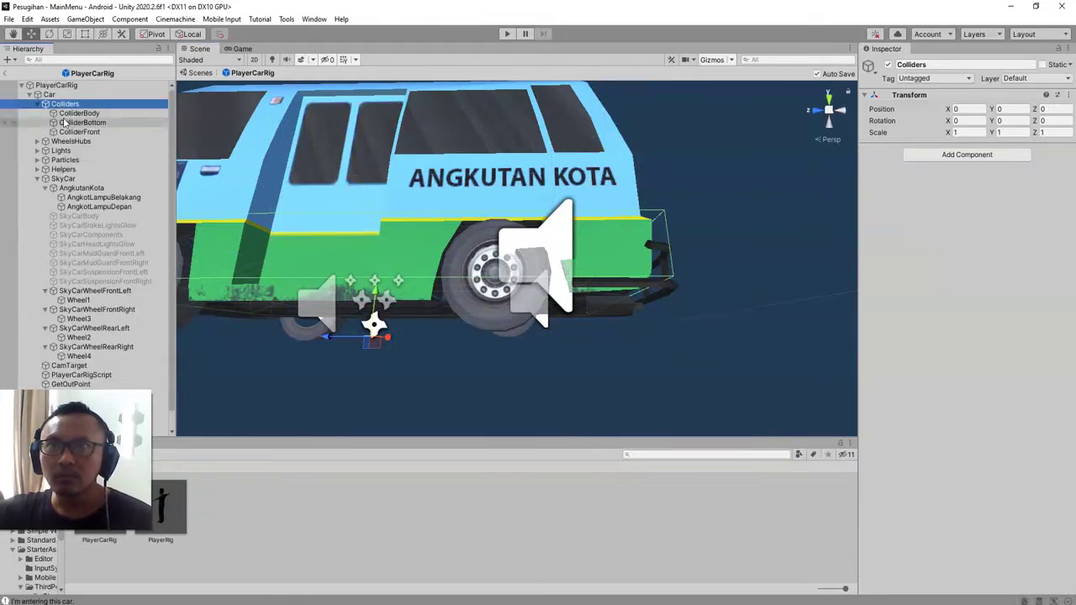
pyautogui.click(39, 141)
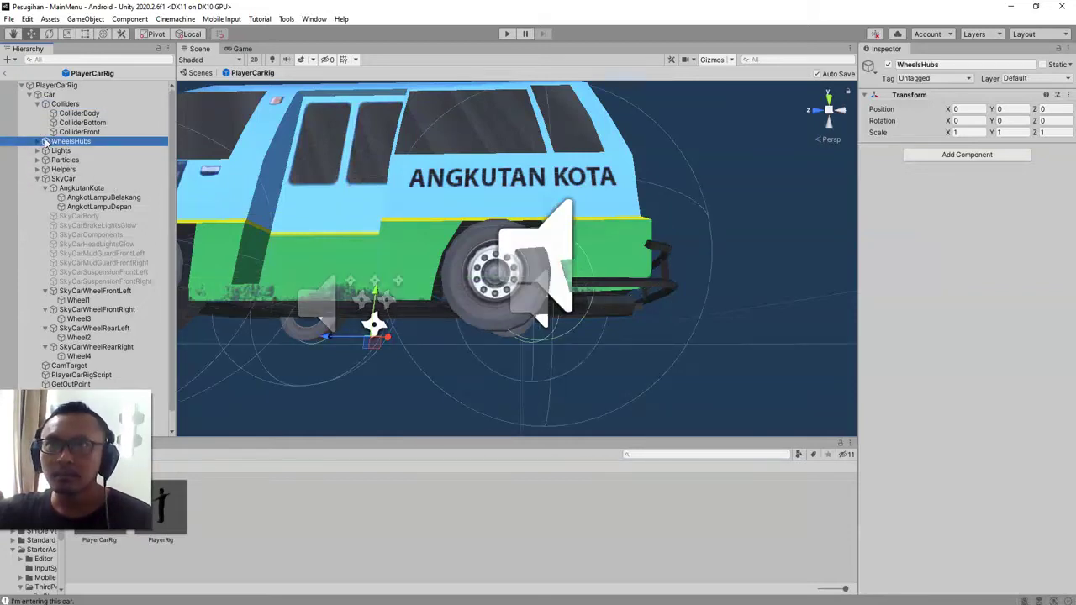
pyautogui.click(36, 141)
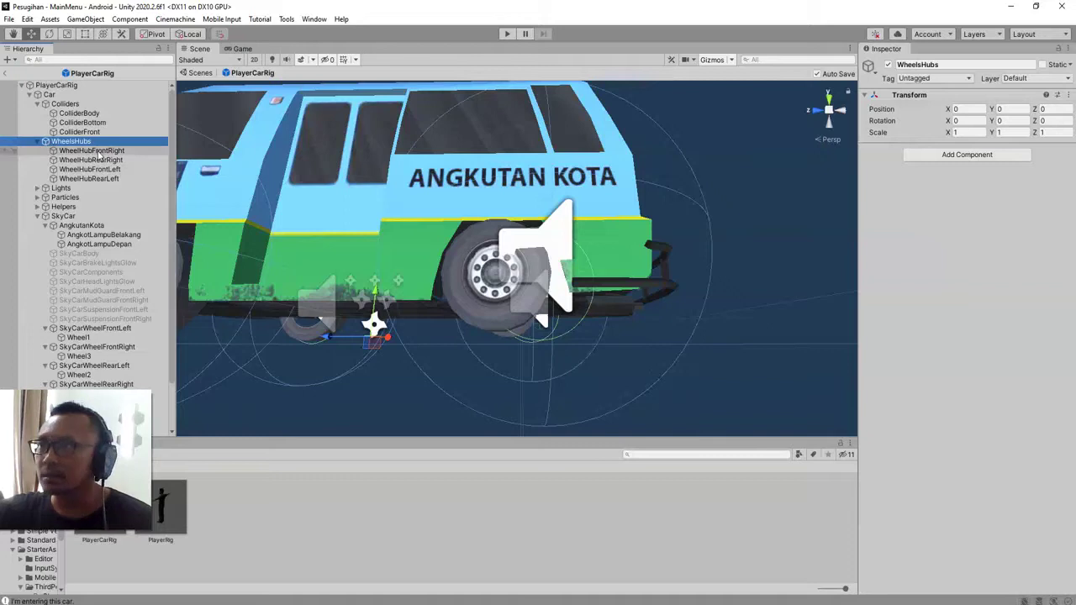
# Step: Inspect the WheelHubRearRight (0.37 radius) and WheelHubFrontLeft (0.335 radius) Wheel Colliders from below
pyautogui.keyDown('alt'); pyautogui.moveTo(580, 252); pyautogui.dragTo(593, 288); pyautogui.keyUp('alt')
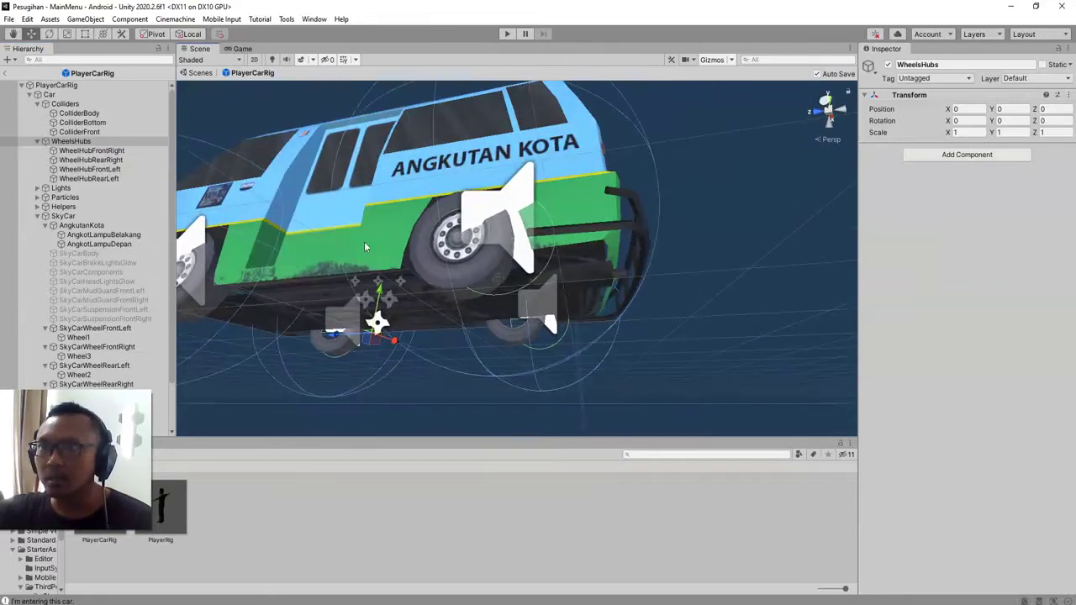
pyautogui.click(92, 160)
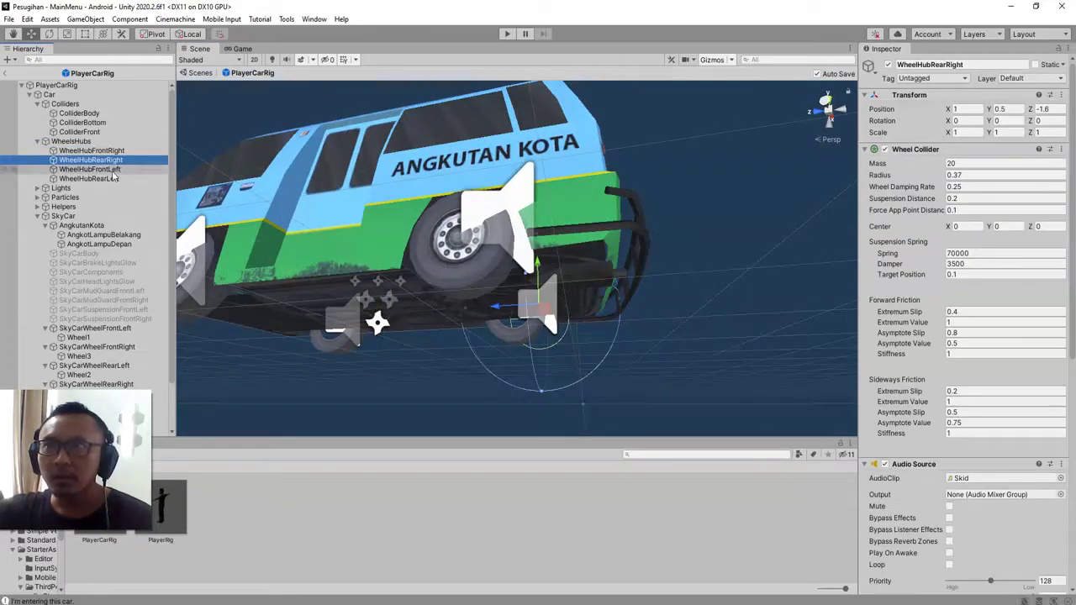
pyautogui.click(112, 172)
pyautogui.keyDown('alt'); pyautogui.moveTo(434, 303); pyautogui.dragTo(624, 355); pyautogui.keyUp('alt')
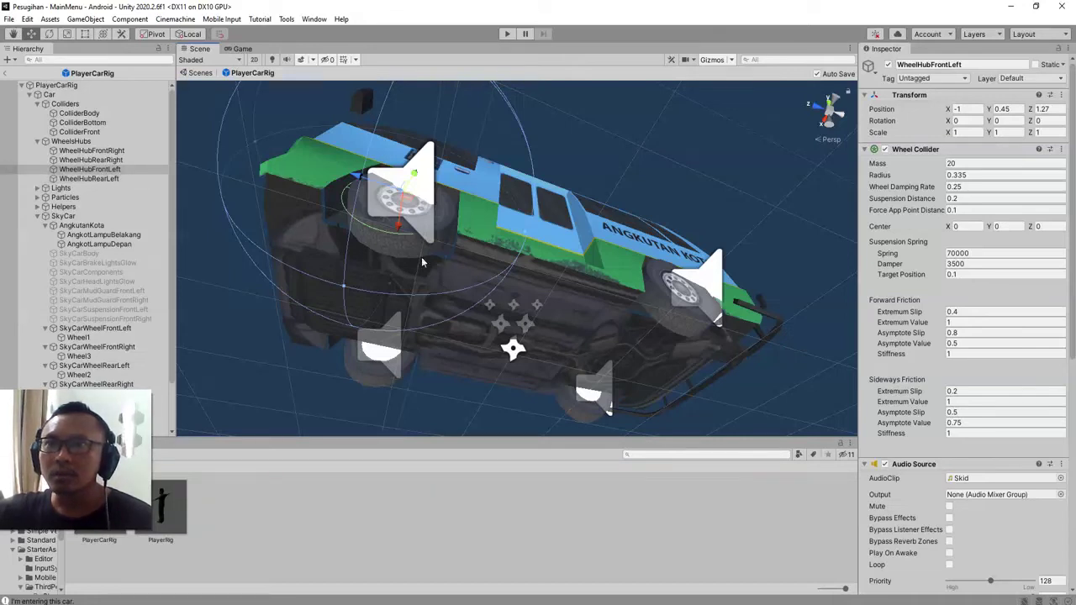
pyautogui.keyDown('alt'); pyautogui.moveTo(421, 257); pyautogui.dragTo(402, 239); pyautogui.keyUp('alt')
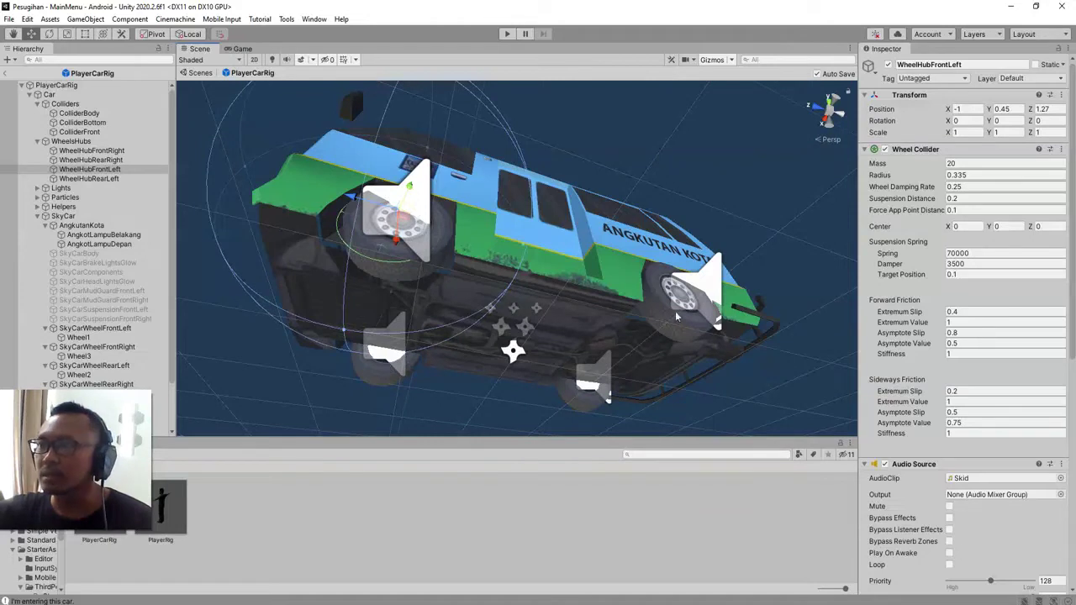
# Step: Inspect the WheelHubFrontRight collider up close, then view SkyCarWheelFrontRight's position 0.9, 0.3376, 1.218076
pyautogui.click(93, 151)
pyautogui.scroll(5, 481, 346)
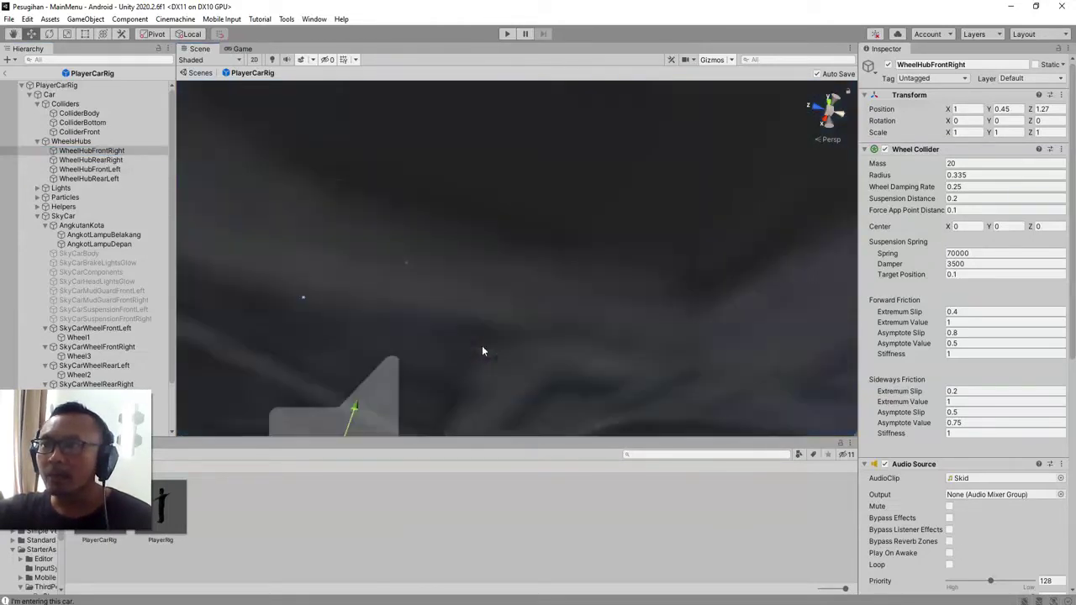
pyautogui.moveTo(461, 388)
pyautogui.keyDown('alt'); pyautogui.mouseDown()
pyautogui.moveTo(510, 205)
pyautogui.moveTo(736, 410)
pyautogui.moveTo(690, 391)
pyautogui.mouseUp(); pyautogui.keyUp('alt')
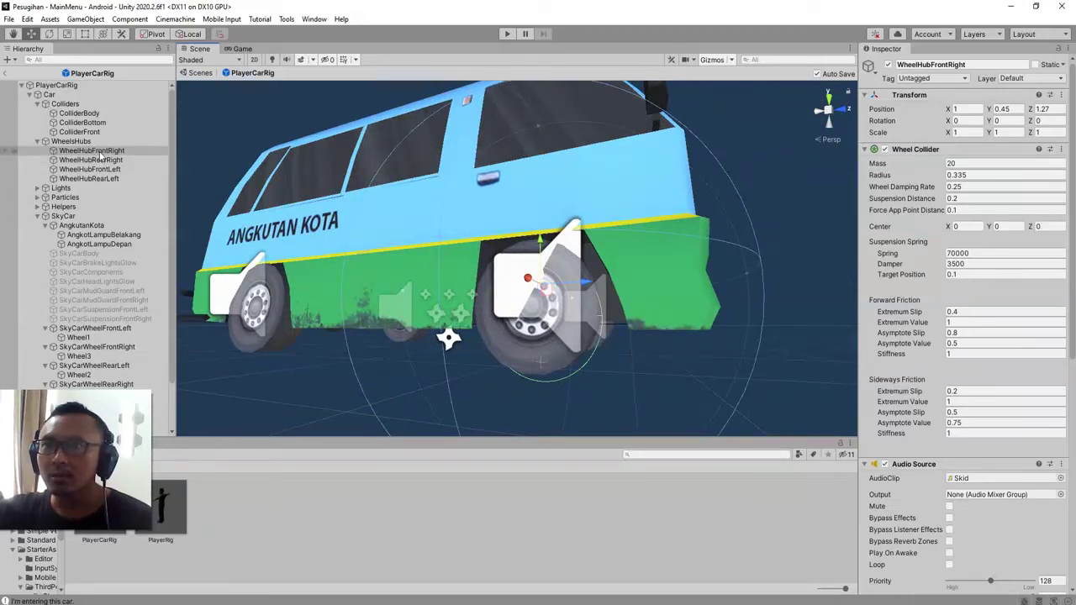
pyautogui.scroll(-1, 101, 277)
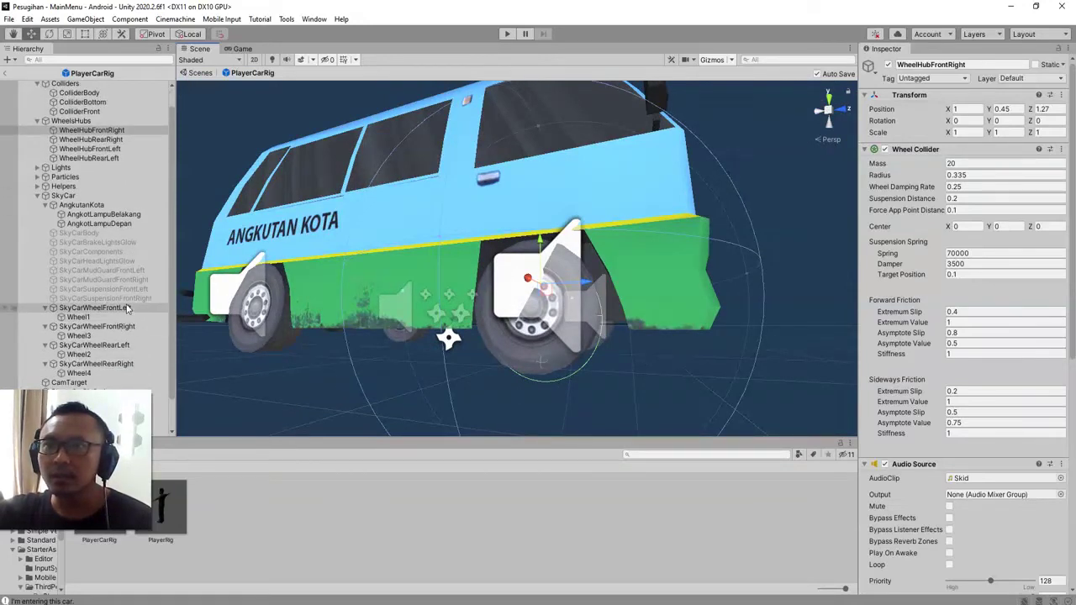
pyautogui.click(128, 309)
pyautogui.click(125, 327)
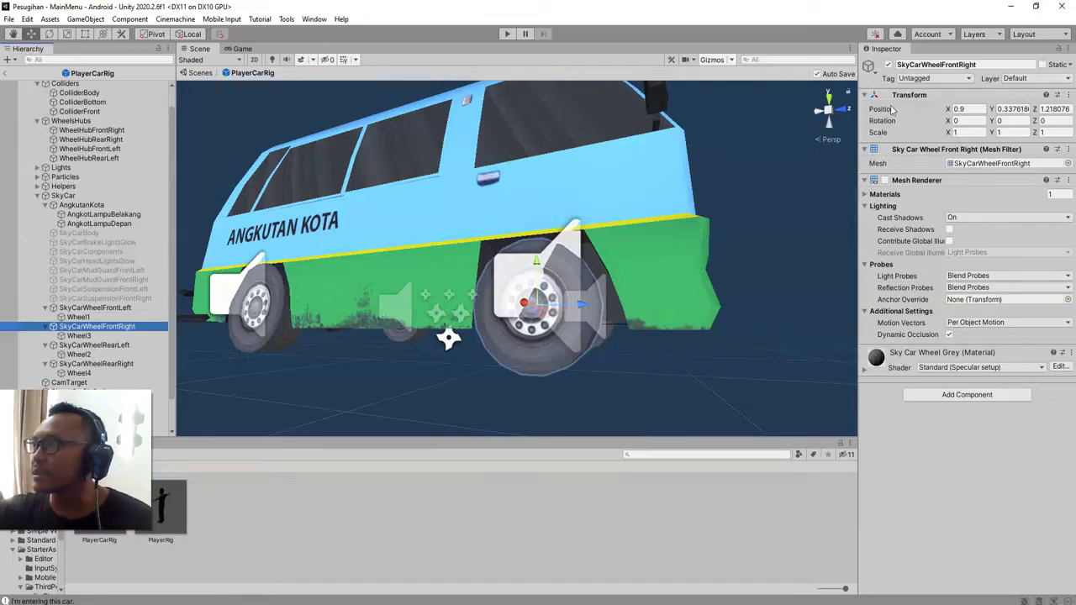
pyautogui.click(1068, 96)
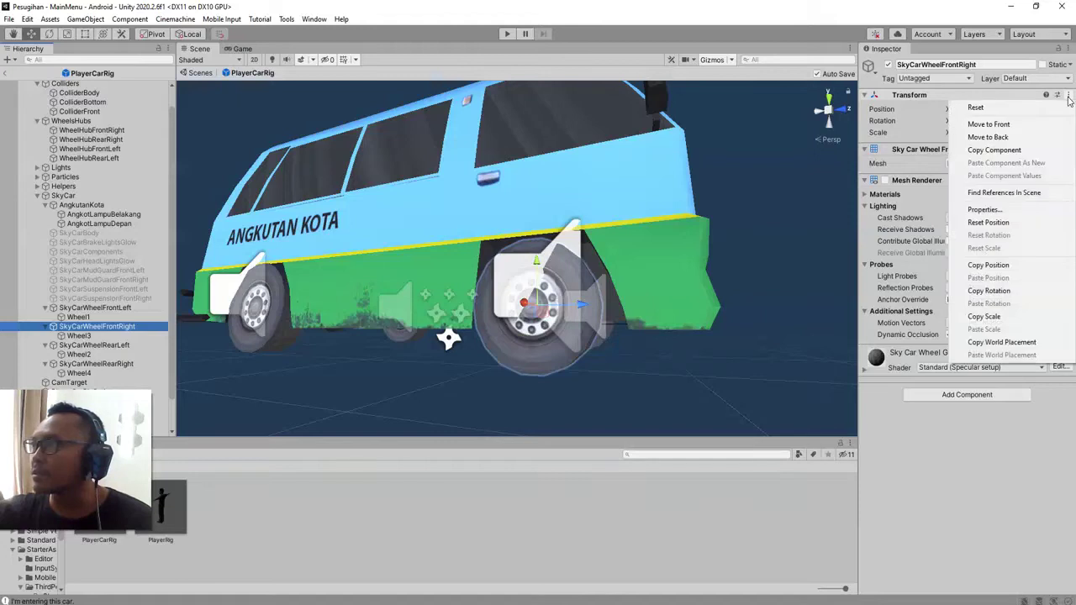
pyautogui.click(1005, 267)
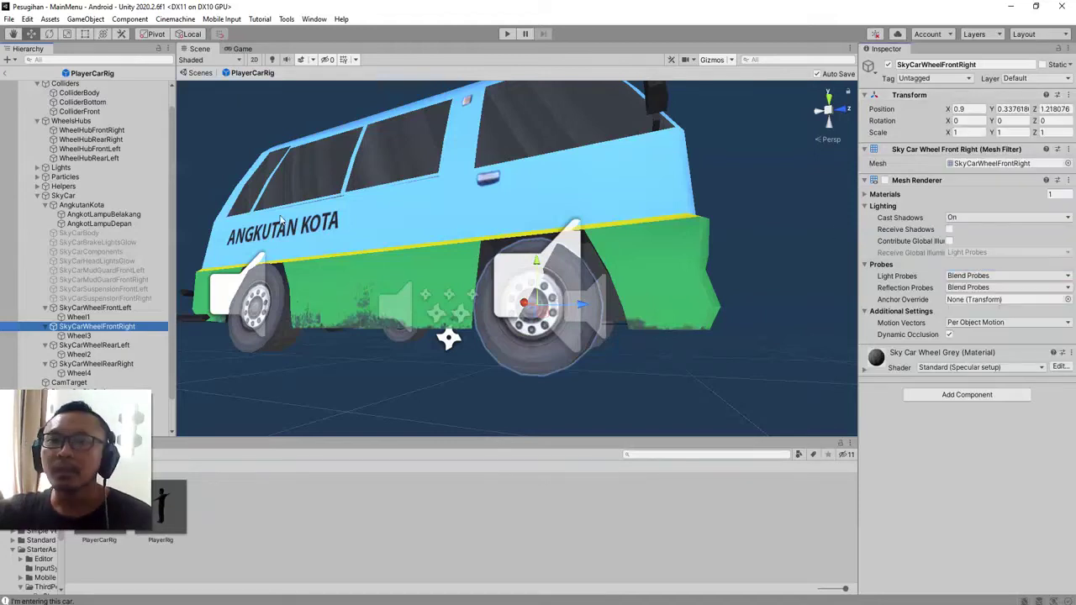
pyautogui.click(94, 132)
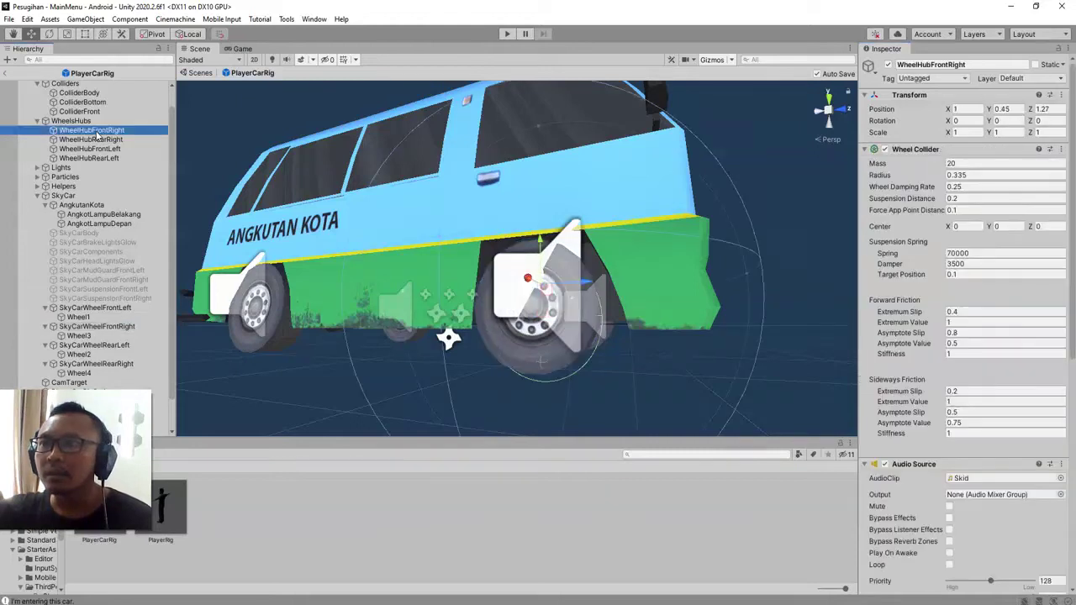
pyautogui.click(1061, 95)
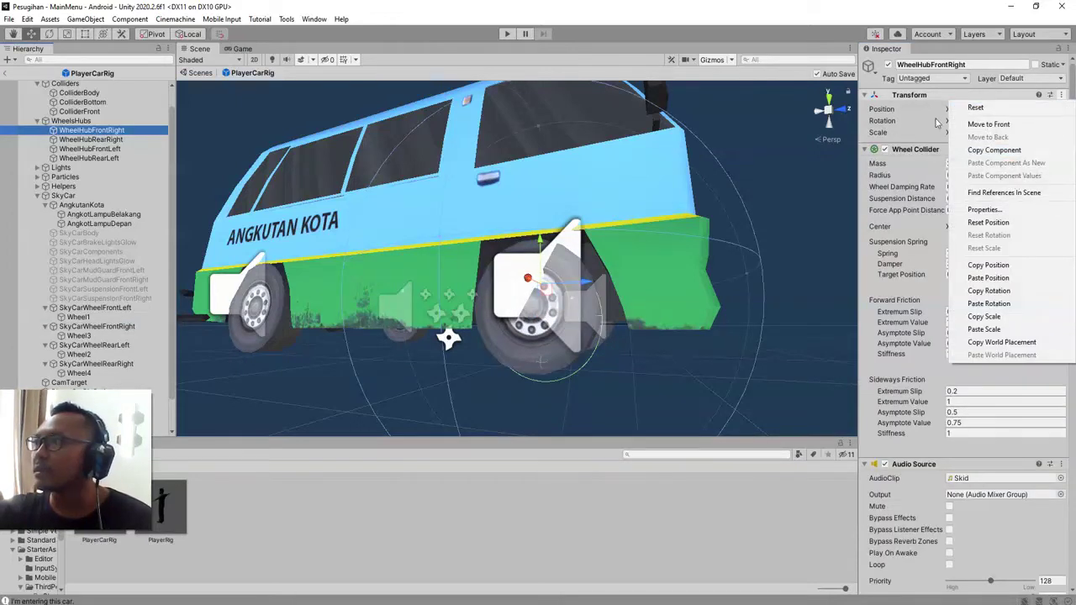
pyautogui.click(997, 280)
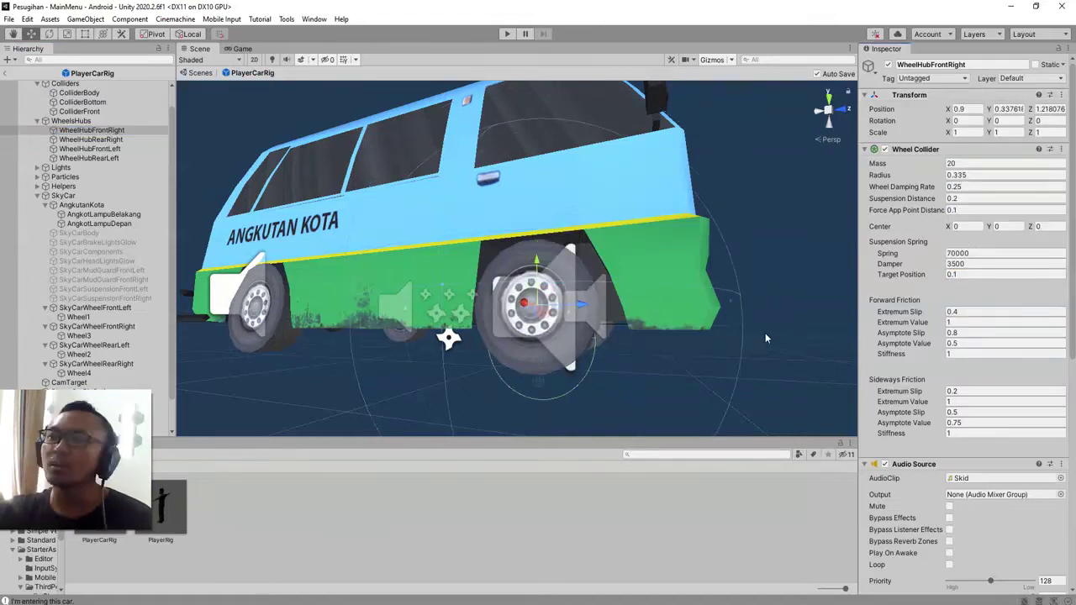
pyautogui.hotkey('ctrl', 'z')
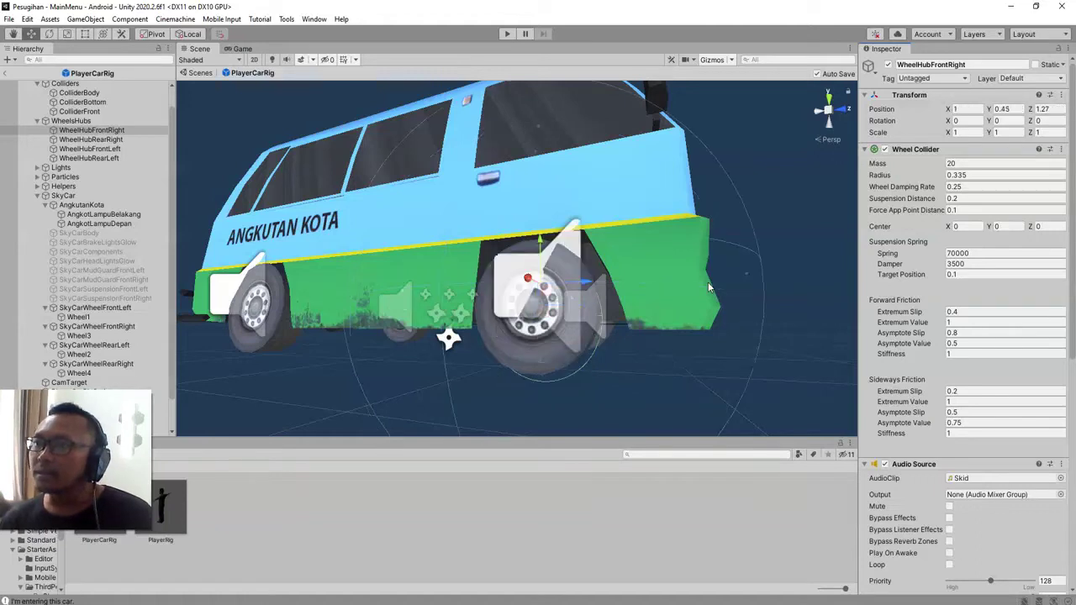
# Step: Undo the hub's accidental shift and set the tool handle to Center with Local orientation
pyautogui.keyDown('alt'); pyautogui.moveTo(707, 281); pyautogui.dragTo(639, 210); pyautogui.keyUp('alt')
pyautogui.keyDown('alt'); pyautogui.moveTo(513, 227); pyautogui.dragTo(474, 225); pyautogui.keyUp('alt')
pyautogui.hotkey('ctrl', 'z')
pyautogui.moveTo(559, 262)
pyautogui.keyDown('alt'); pyautogui.mouseDown()
pyautogui.moveTo(520, 364)
pyautogui.moveTo(207, 166)
pyautogui.moveTo(755, 332)
pyautogui.moveTo(653, 334)
pyautogui.mouseUp(); pyautogui.keyUp('alt')
pyautogui.moveTo(601, 299)
pyautogui.keyDown('alt'); pyautogui.mouseDown()
pyautogui.moveTo(538, 318)
pyautogui.moveTo(277, 228)
pyautogui.moveTo(440, 250)
pyautogui.moveTo(216, 123)
pyautogui.mouseUp(); pyautogui.keyUp('alt')
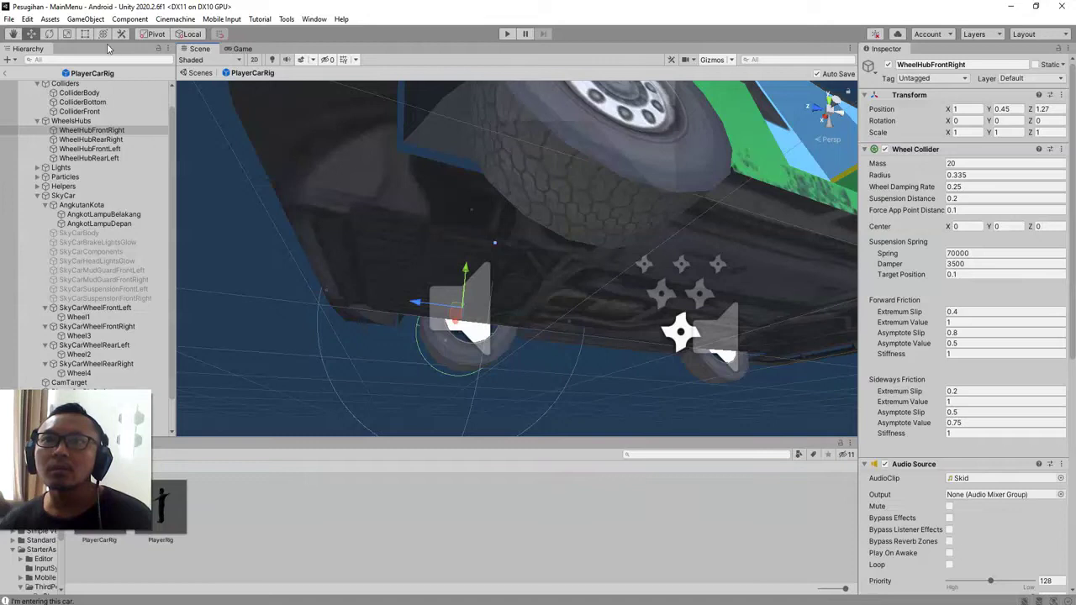
pyautogui.click(178, 33)
pyautogui.click(167, 34)
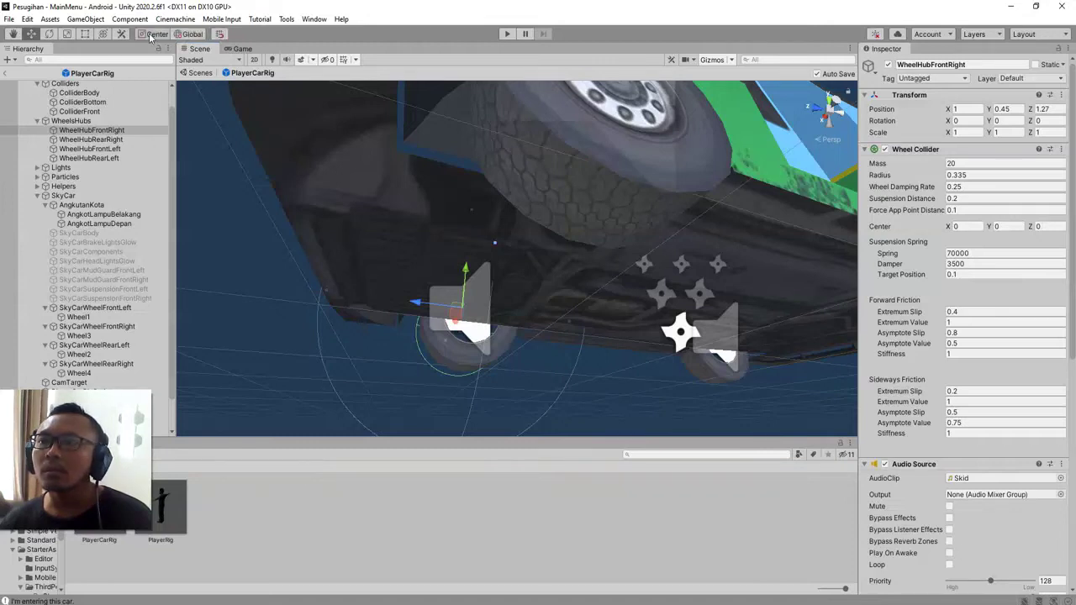
pyautogui.click(186, 35)
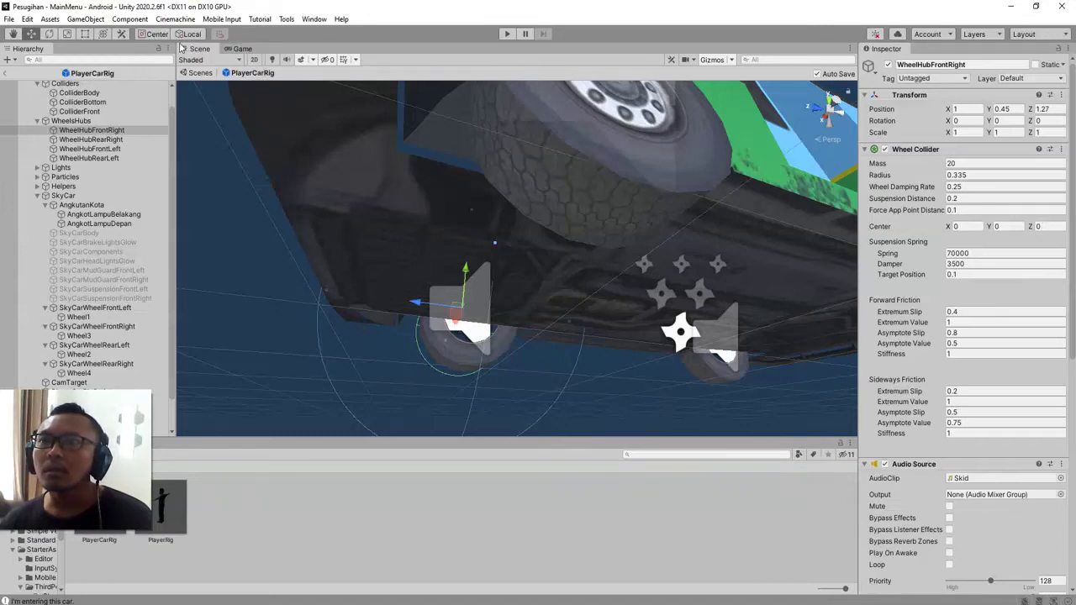
# Step: Drag WheelHubFrontRight onto the front-right wheel, ending at 0.896, 0.508, 1.218
pyautogui.moveTo(407, 250)
pyautogui.keyDown('alt'); pyautogui.mouseDown()
pyautogui.moveTo(587, 264)
pyautogui.moveTo(598, 247)
pyautogui.mouseUp(); pyautogui.keyUp('alt')
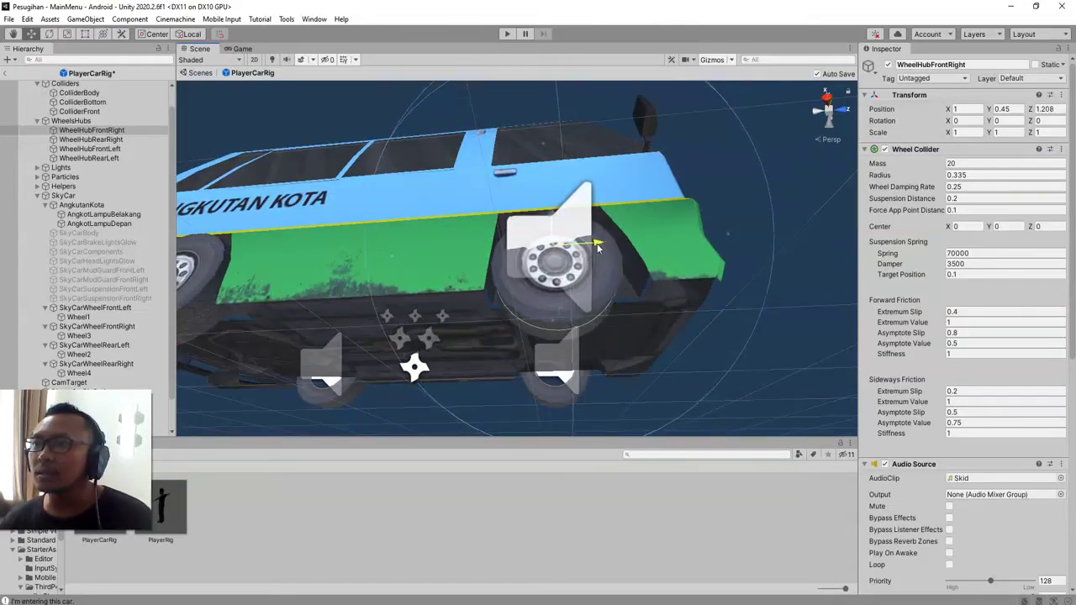
pyautogui.moveTo(598, 247)
pyautogui.keyDown('alt'); pyautogui.mouseDown()
pyautogui.moveTo(653, 292)
pyautogui.moveTo(626, 281)
pyautogui.mouseUp(); pyautogui.keyUp('alt')
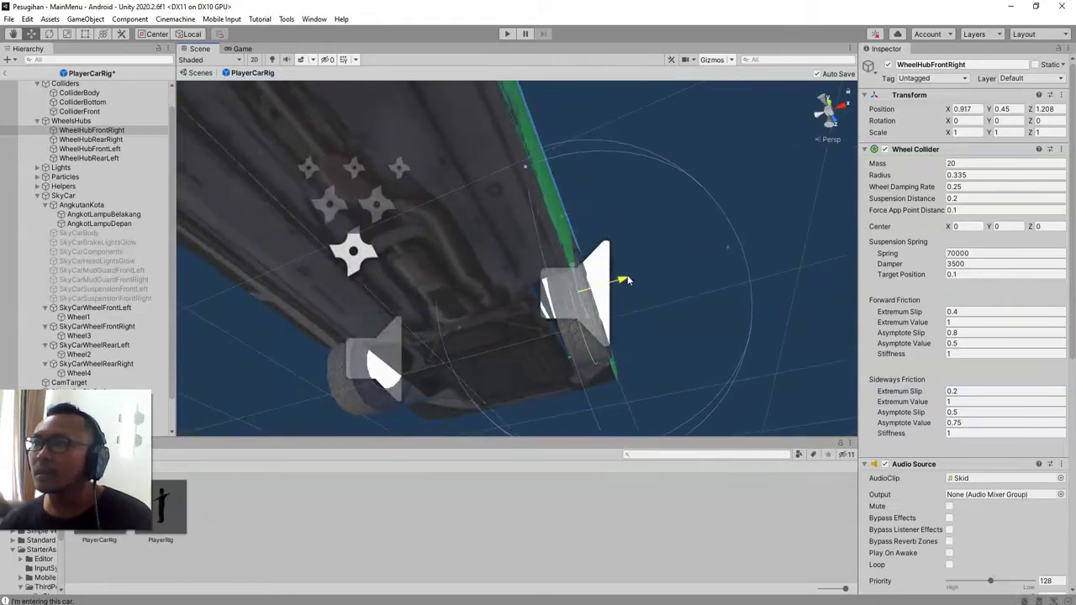
pyautogui.keyDown('alt'); pyautogui.moveTo(646, 331); pyautogui.dragTo(506, 401); pyautogui.keyUp('alt')
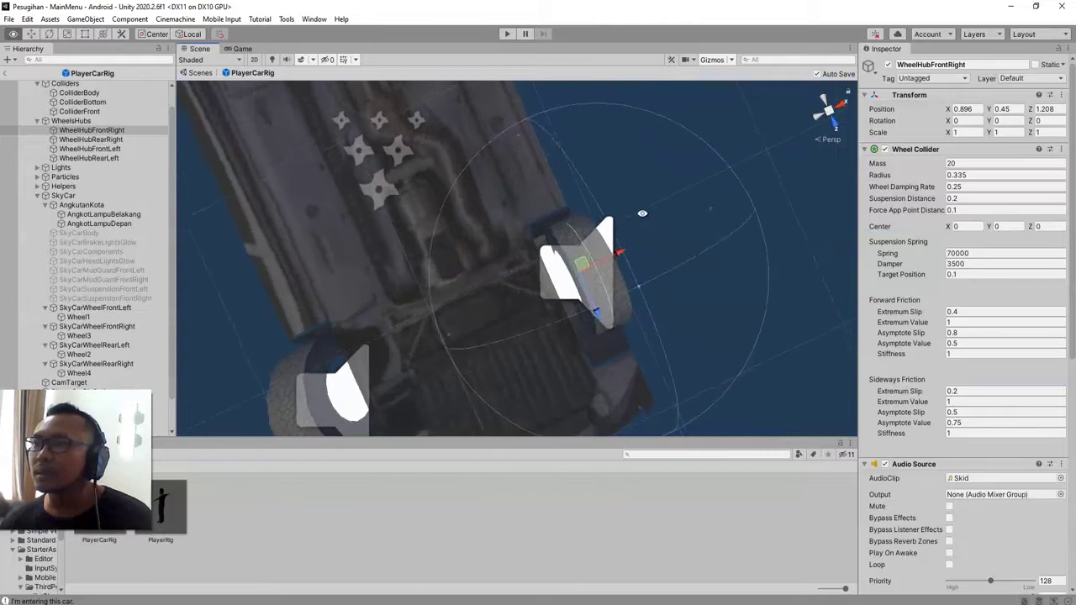
pyautogui.moveTo(583, 250)
pyautogui.keyDown('alt'); pyautogui.mouseDown()
pyautogui.moveTo(556, 266)
pyautogui.moveTo(579, 187)
pyautogui.mouseUp(); pyautogui.keyUp('alt')
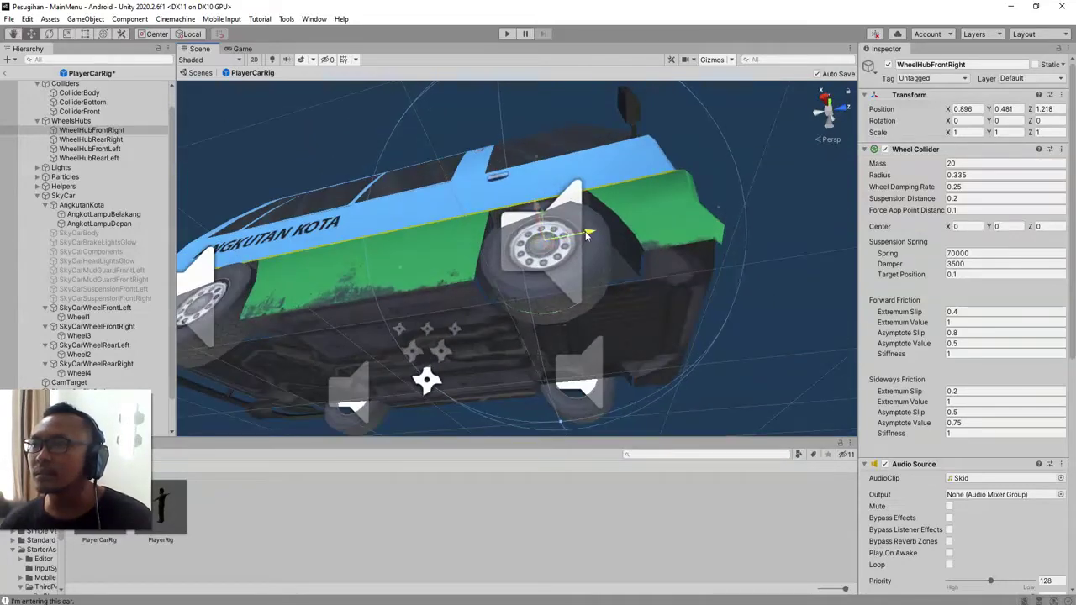
pyautogui.moveTo(596, 283)
pyautogui.keyDown('alt'); pyautogui.mouseDown()
pyautogui.moveTo(580, 231)
pyautogui.moveTo(557, 218)
pyautogui.mouseUp(); pyautogui.keyUp('alt')
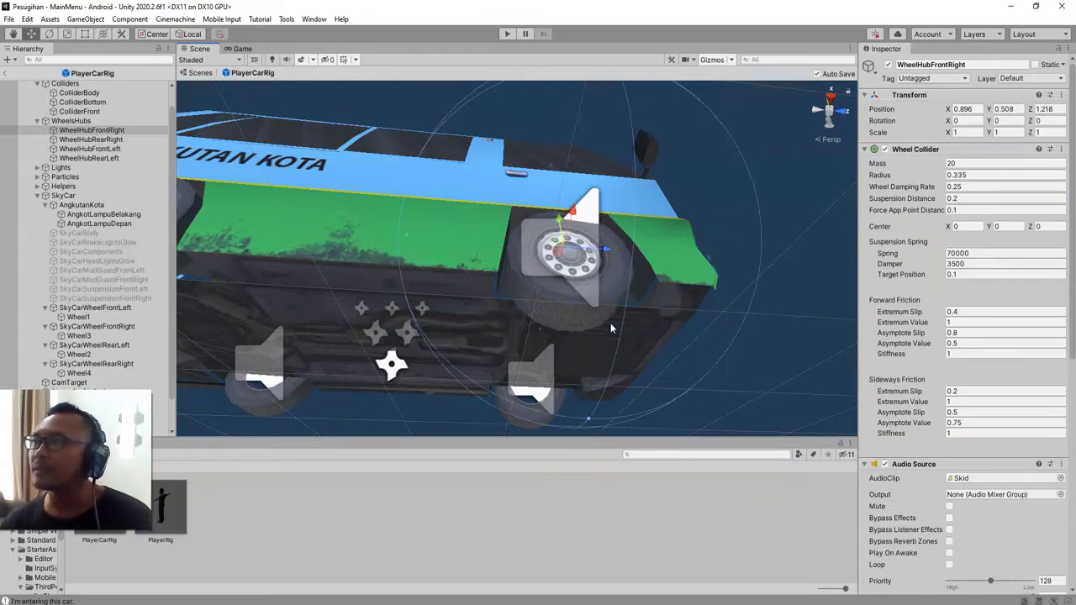
pyautogui.keyDown('alt'); pyautogui.moveTo(610, 328); pyautogui.dragTo(585, 272); pyautogui.keyUp('alt')
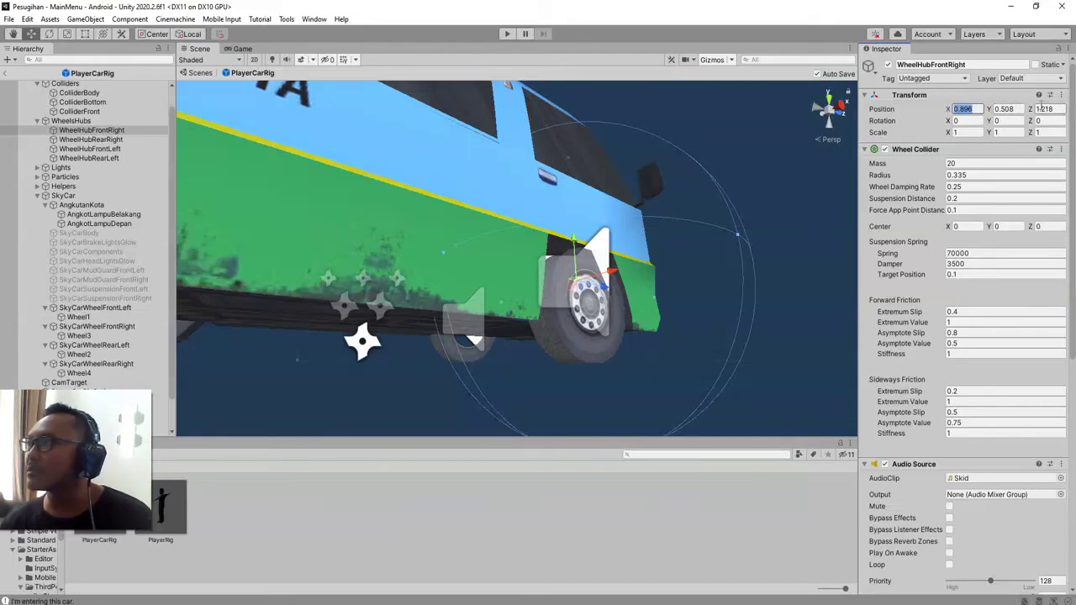
# Step: Copy WheelHubFrontRight's Transform position
pyautogui.click(1061, 94)
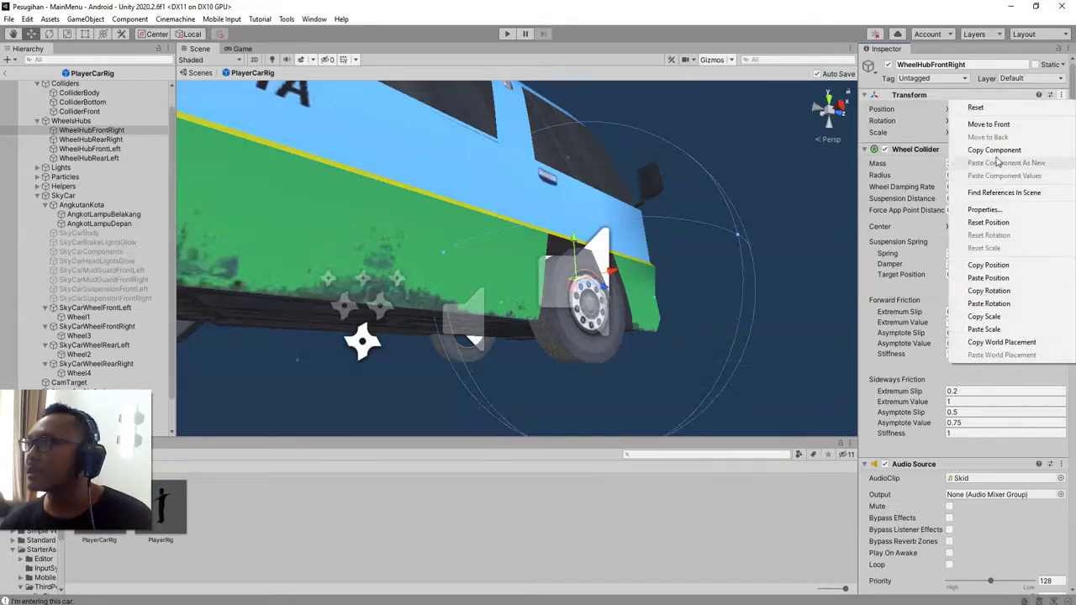
pyautogui.click(988, 277)
pyautogui.moveTo(580, 319)
pyautogui.keyDown('alt'); pyautogui.mouseDown()
pyautogui.moveTo(582, 273)
pyautogui.moveTo(134, 278)
pyautogui.mouseUp(); pyautogui.keyUp('alt')
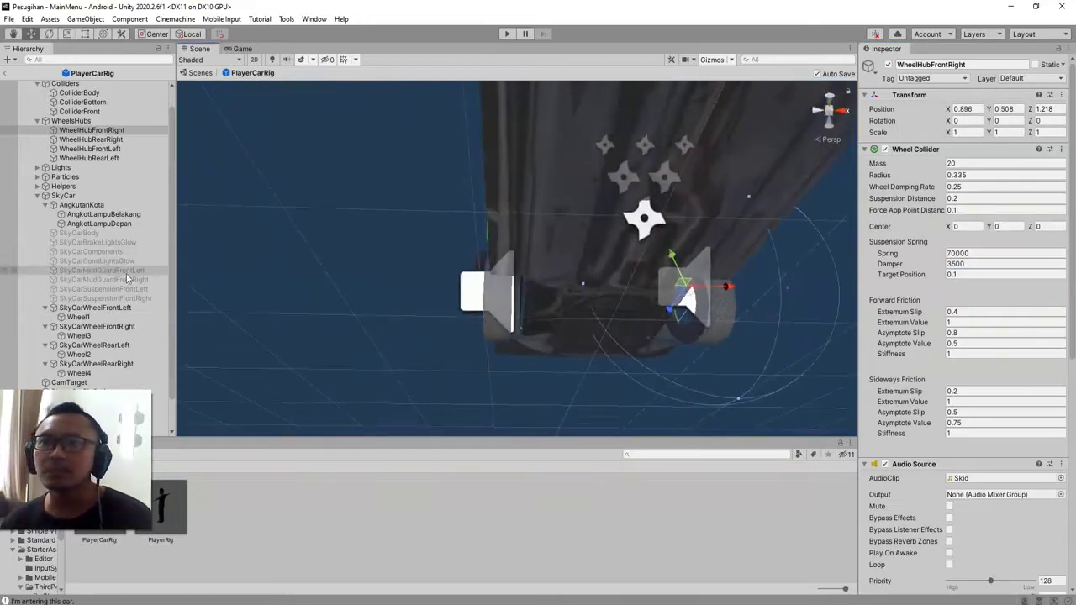
# Step: Paste the position onto WheelHubFrontLeft and negate X to -0.896
pyautogui.click(108, 141)
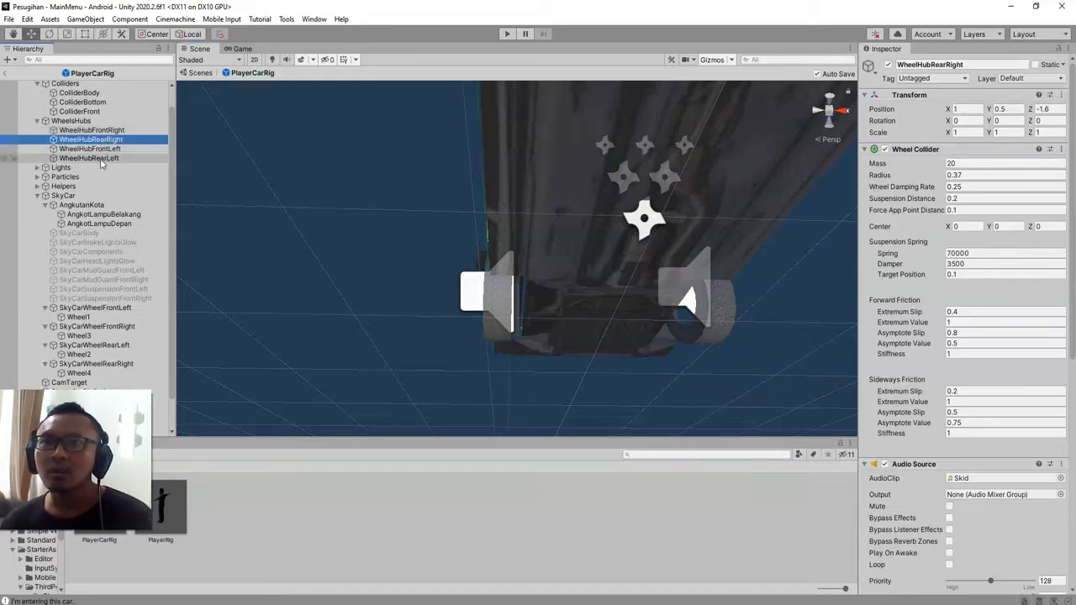
pyautogui.click(112, 149)
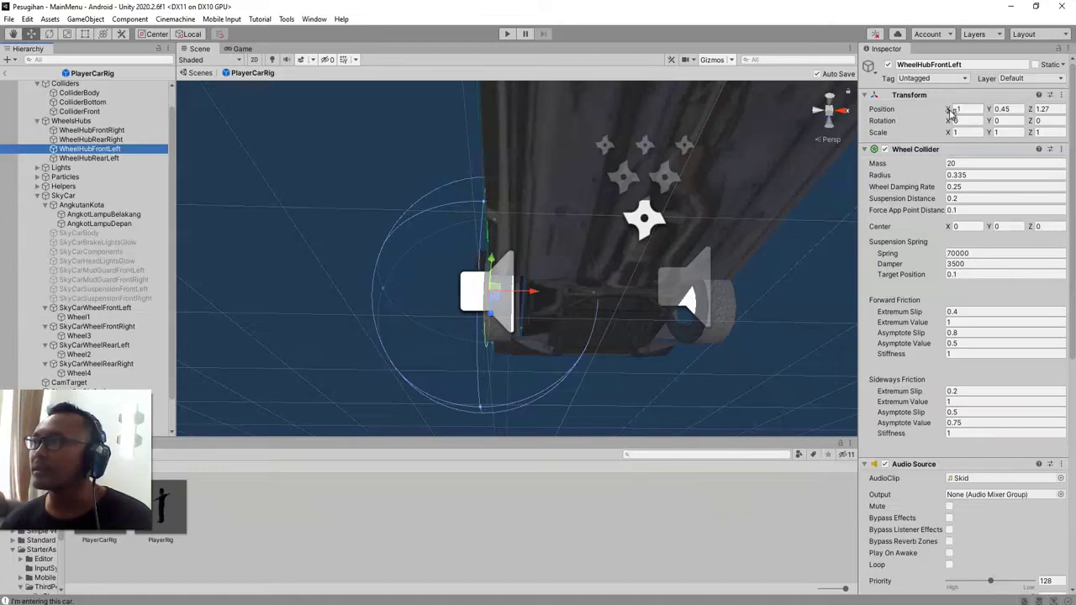
pyautogui.click(1060, 95)
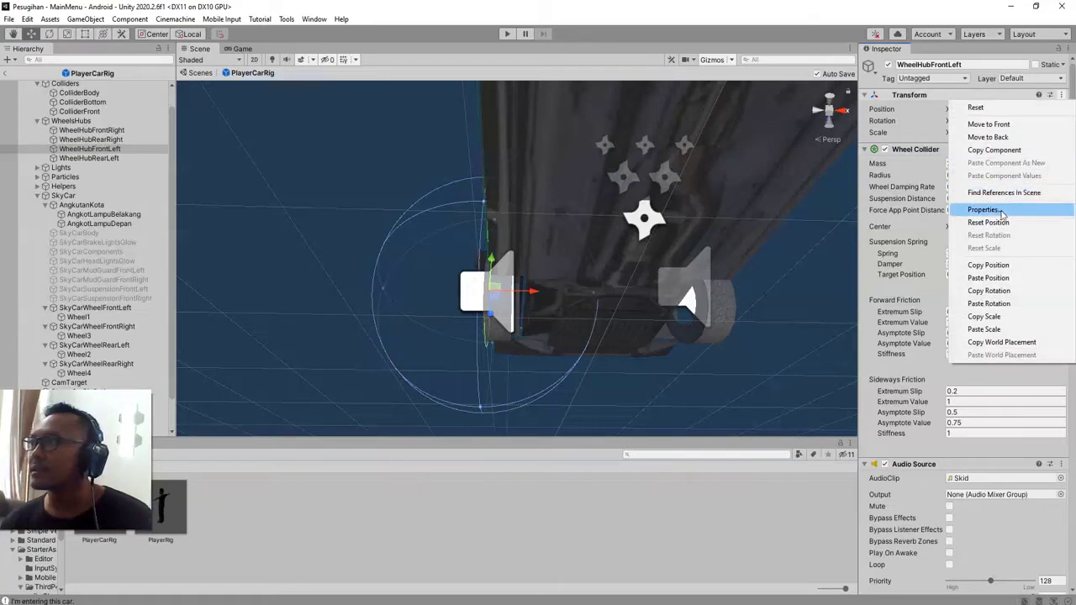
pyautogui.click(1002, 280)
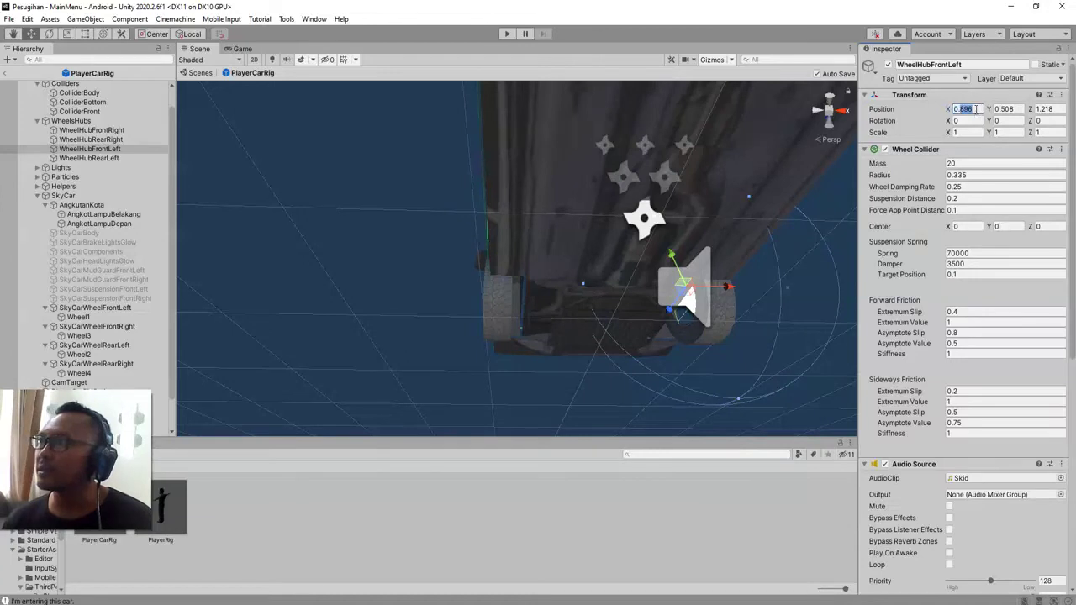
pyautogui.write('-')
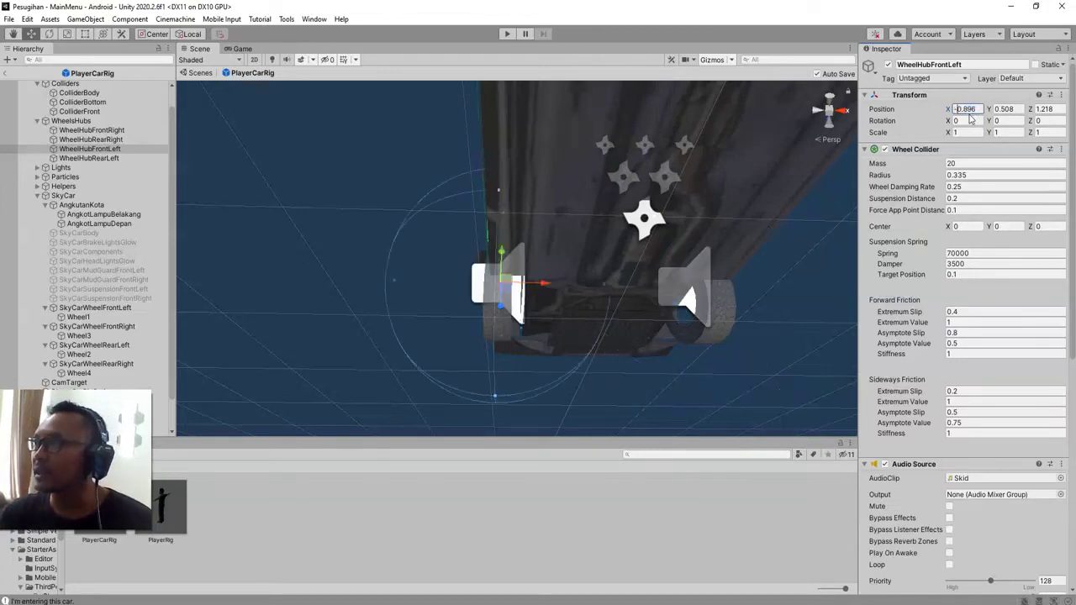
pyautogui.moveTo(650, 200)
pyautogui.keyDown('alt'); pyautogui.mouseDown()
pyautogui.moveTo(691, 299)
pyautogui.moveTo(605, 312)
pyautogui.mouseUp(); pyautogui.keyUp('alt')
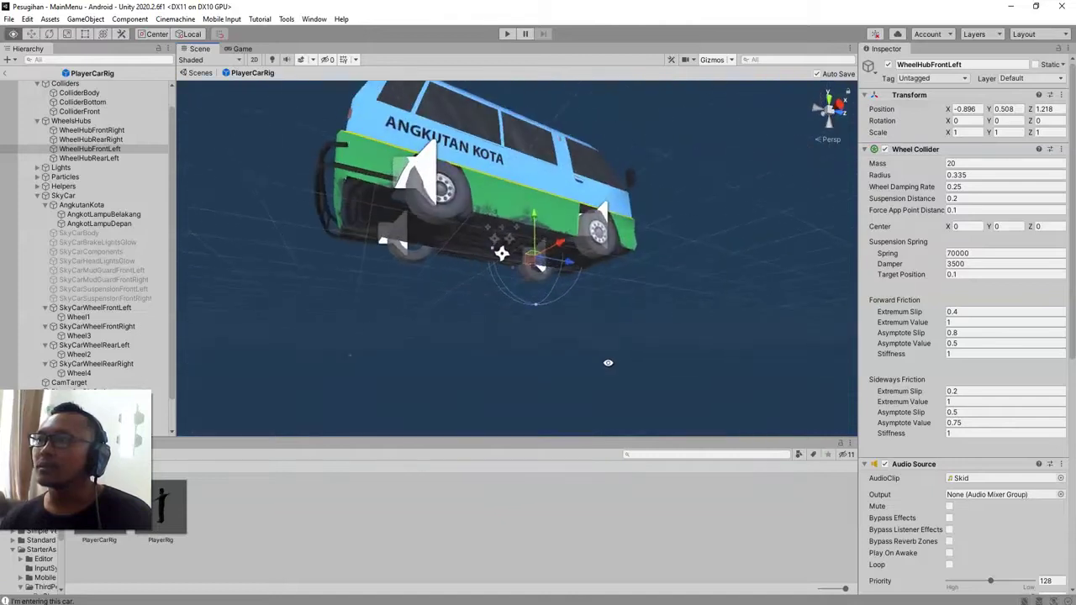
# Step: Drag WheelHubRearRight along Z from -1.6 to -1.391, onto the rear wheel
pyautogui.click(100, 140)
pyautogui.keyDown('alt'); pyautogui.moveTo(409, 213); pyautogui.dragTo(448, 284); pyautogui.keyUp('alt')
pyautogui.scroll(5, 448, 284)
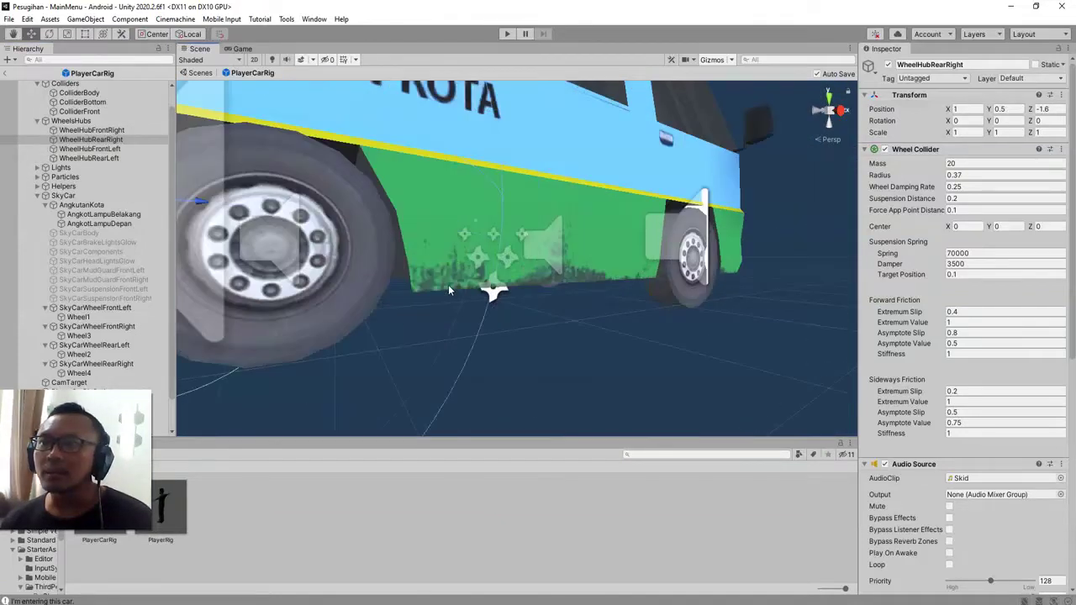
pyautogui.scroll(3, 448, 284)
pyautogui.scroll(-5, 516, 294)
pyautogui.keyDown('alt'); pyautogui.moveTo(516, 294); pyautogui.dragTo(569, 290); pyautogui.keyUp('alt')
pyautogui.scroll(3, 569, 291)
pyautogui.scroll(2, 554, 289)
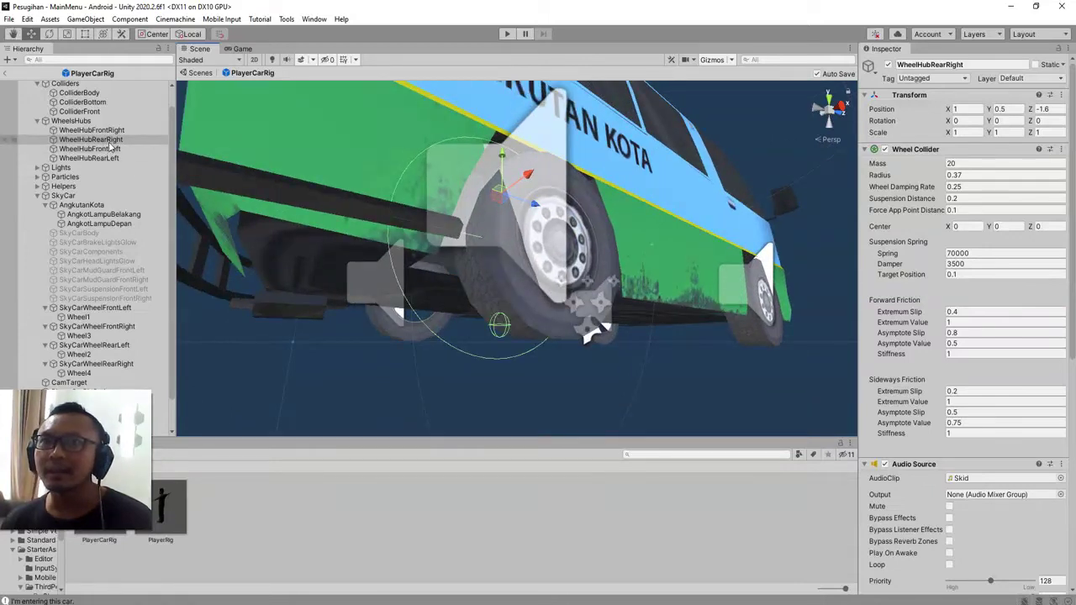
pyautogui.keyDown('alt'); pyautogui.moveTo(531, 202); pyautogui.dragTo(619, 268); pyautogui.keyUp('alt')
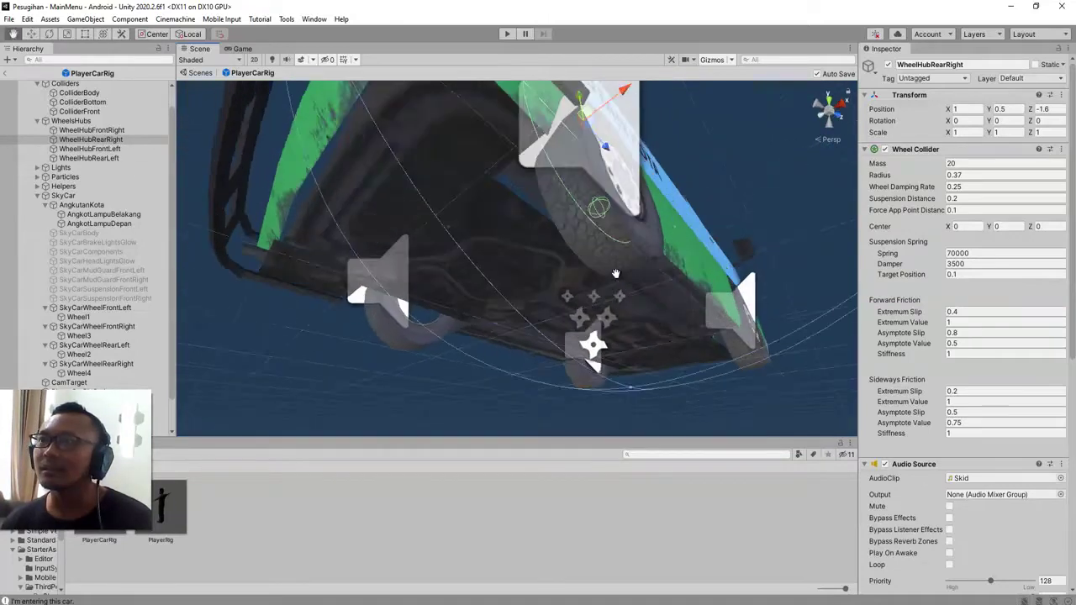
pyautogui.moveTo(586, 214); pyautogui.dragTo(608, 243)
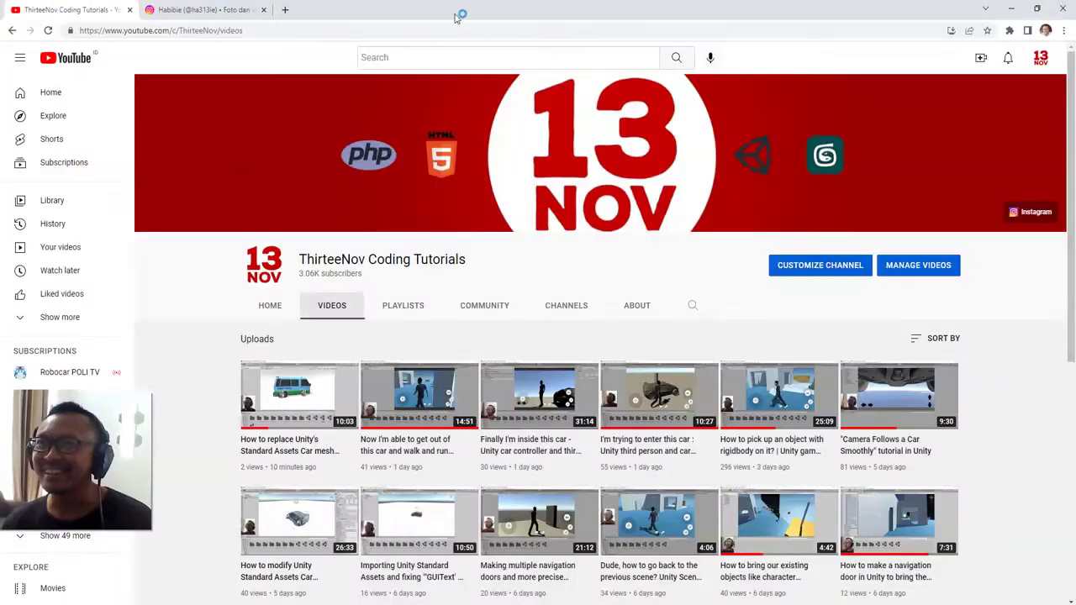
# Step: Translate the English word 'rear' in Google Translate, getting 'belakang'
pyautogui.click(197, 9)
pyautogui.click(283, 10)
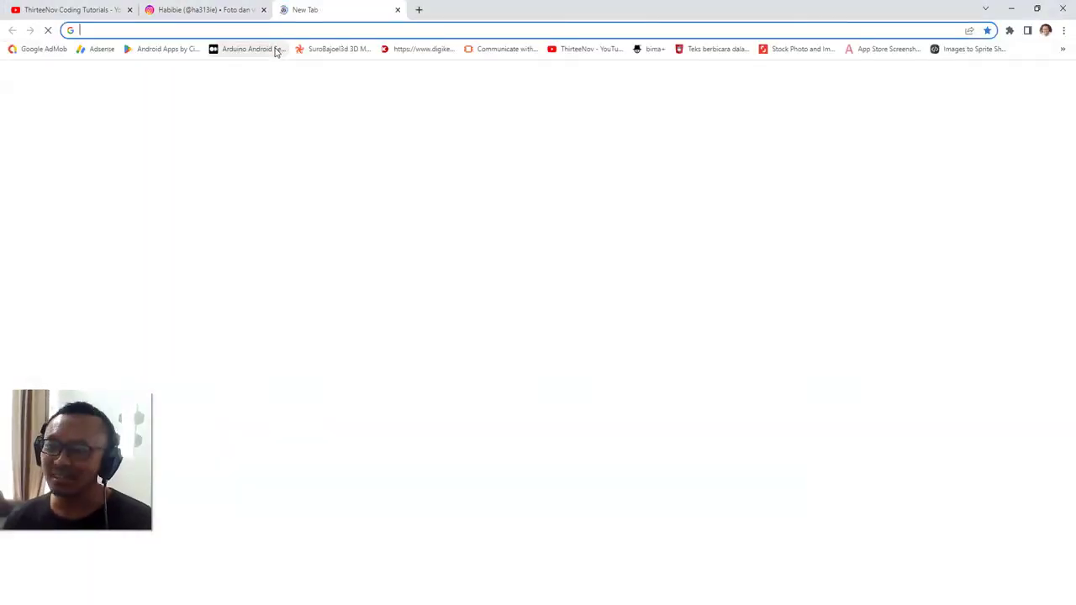
pyautogui.write('tra')
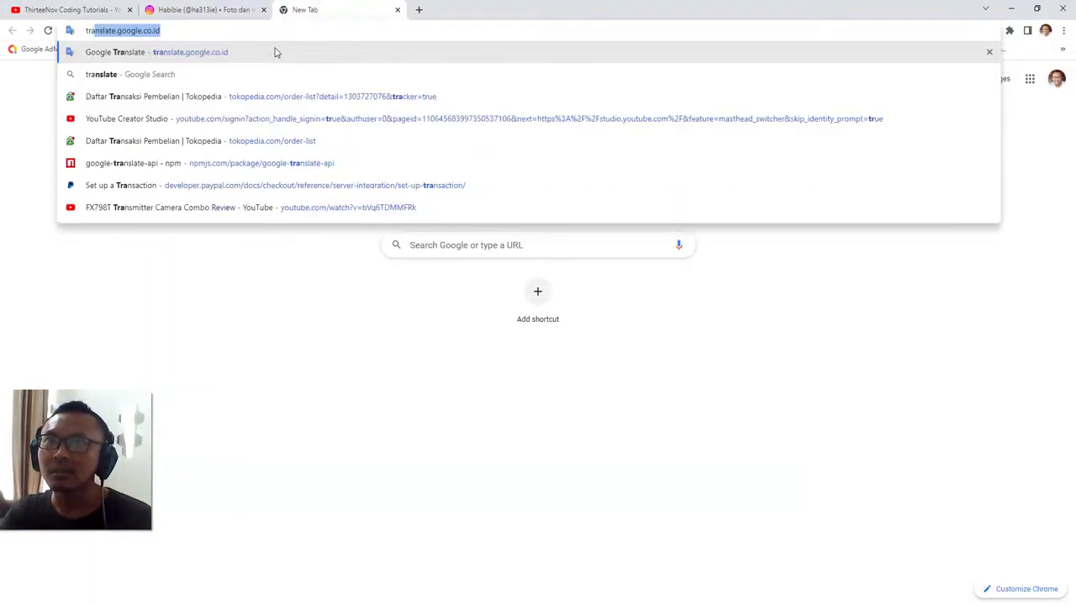
pyautogui.click(274, 52)
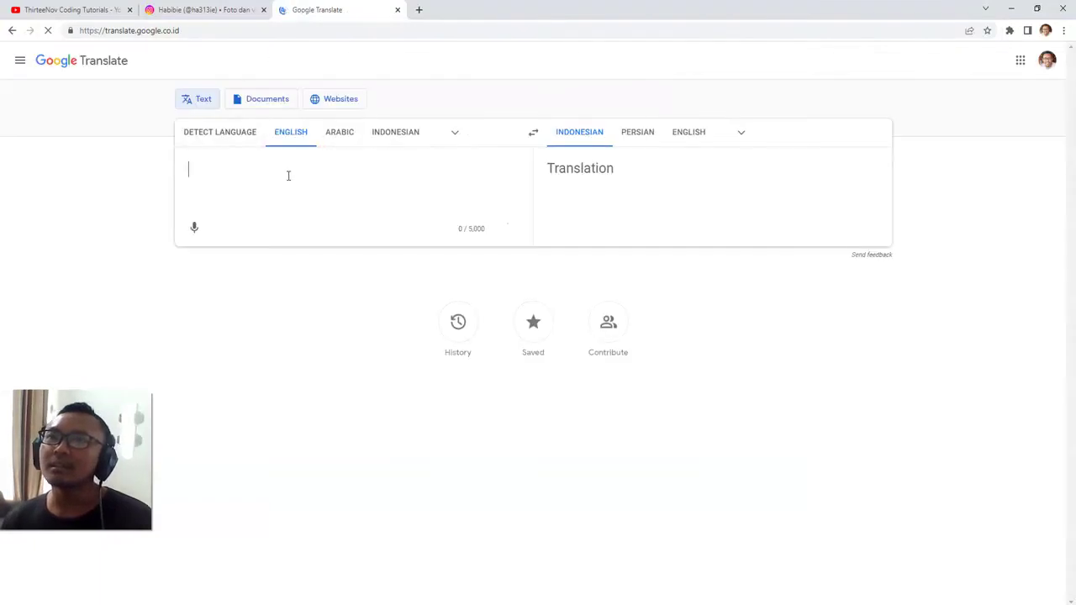
pyautogui.write('rear')
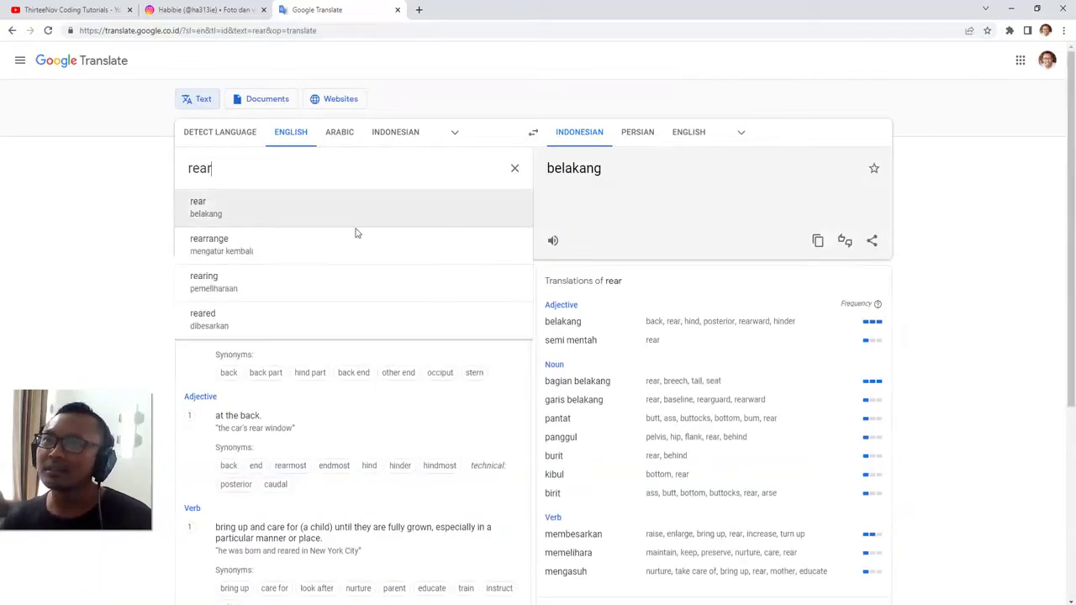
pyautogui.click(107, 215)
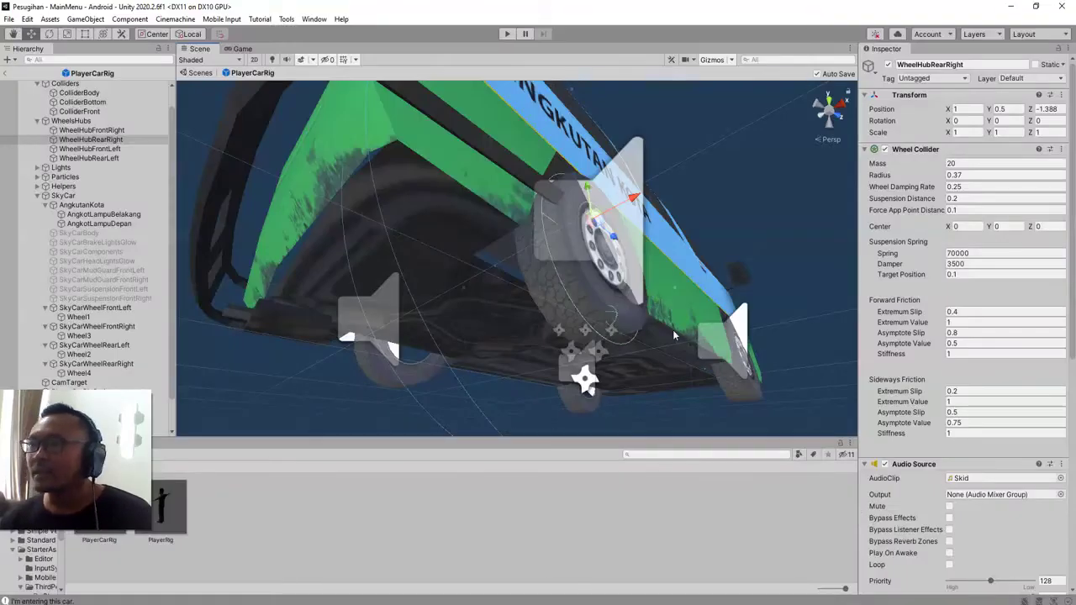
pyautogui.keyDown('alt'); pyautogui.moveTo(673, 335); pyautogui.dragTo(473, 316); pyautogui.keyUp('alt')
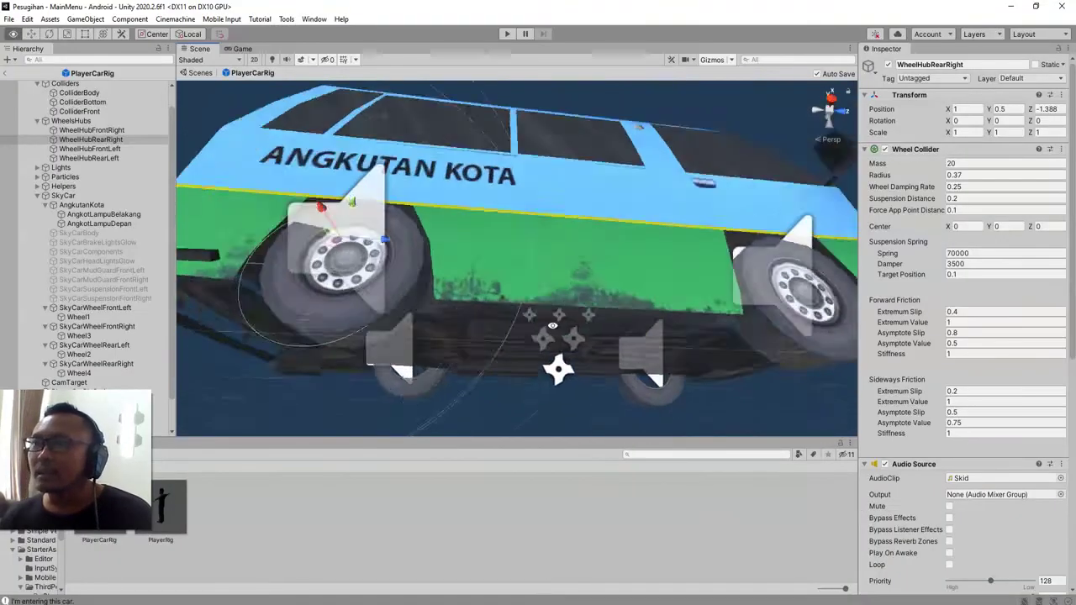
# Step: Drag WheelHubRearRight along Z, Y and X onto the rear wheel, ending at 0.895, 0.56, -1.315
pyautogui.moveTo(484, 263)
pyautogui.mouseDown()
pyautogui.moveTo(493, 276)
pyautogui.moveTo(429, 310)
pyautogui.moveTo(427, 300)
pyautogui.mouseUp()
pyautogui.moveTo(460, 338); pyautogui.dragTo(521, 328)
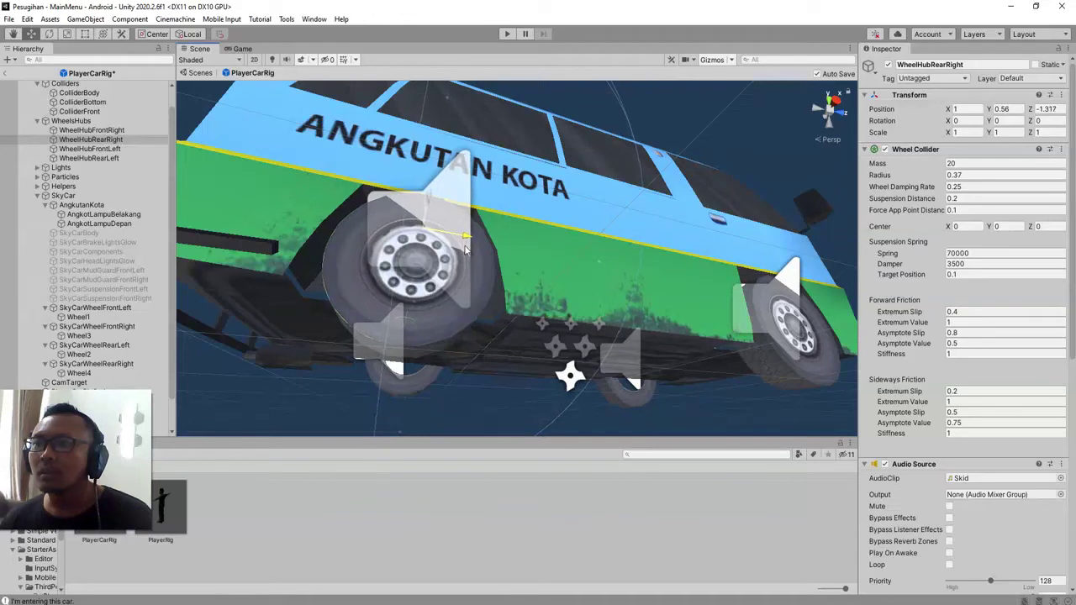
pyautogui.keyDown('alt'); pyautogui.moveTo(605, 330); pyautogui.dragTo(585, 315); pyautogui.keyUp('alt')
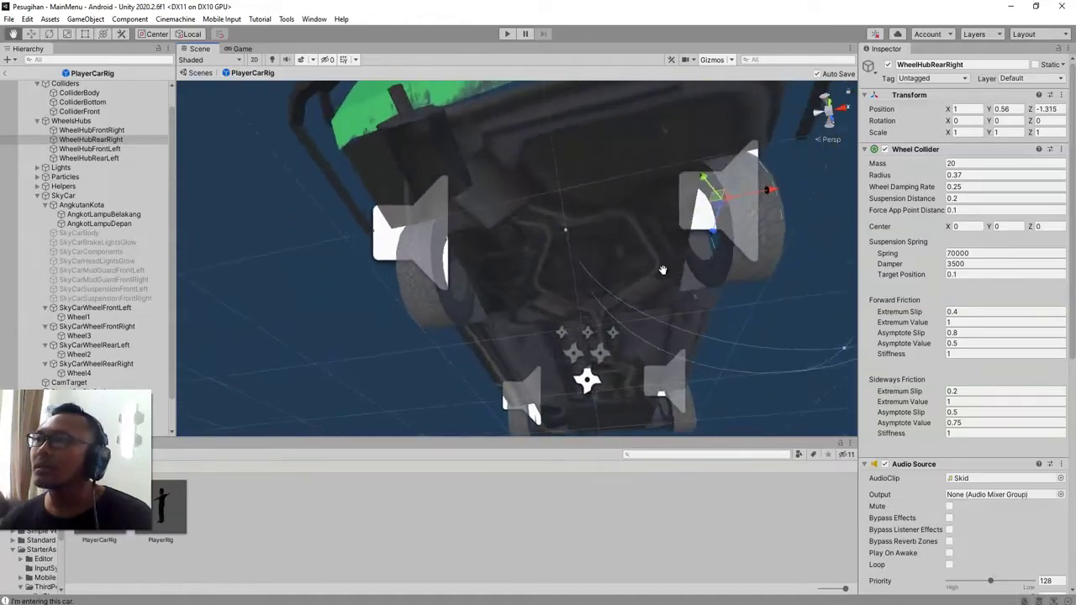
pyautogui.moveTo(611, 274)
pyautogui.mouseDown()
pyautogui.moveTo(594, 283)
pyautogui.moveTo(620, 340)
pyautogui.moveTo(639, 332)
pyautogui.mouseUp()
pyautogui.click(1061, 94)
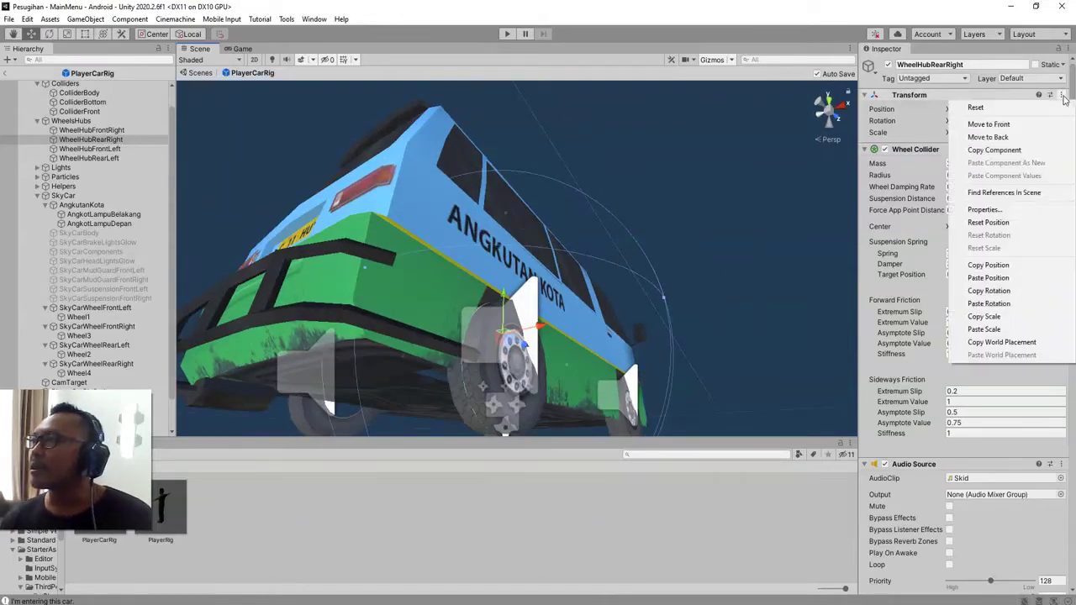
# Step: Copy the rear-right hub position onto WheelHubRearLeft with X negated to -0.895
pyautogui.click(1001, 267)
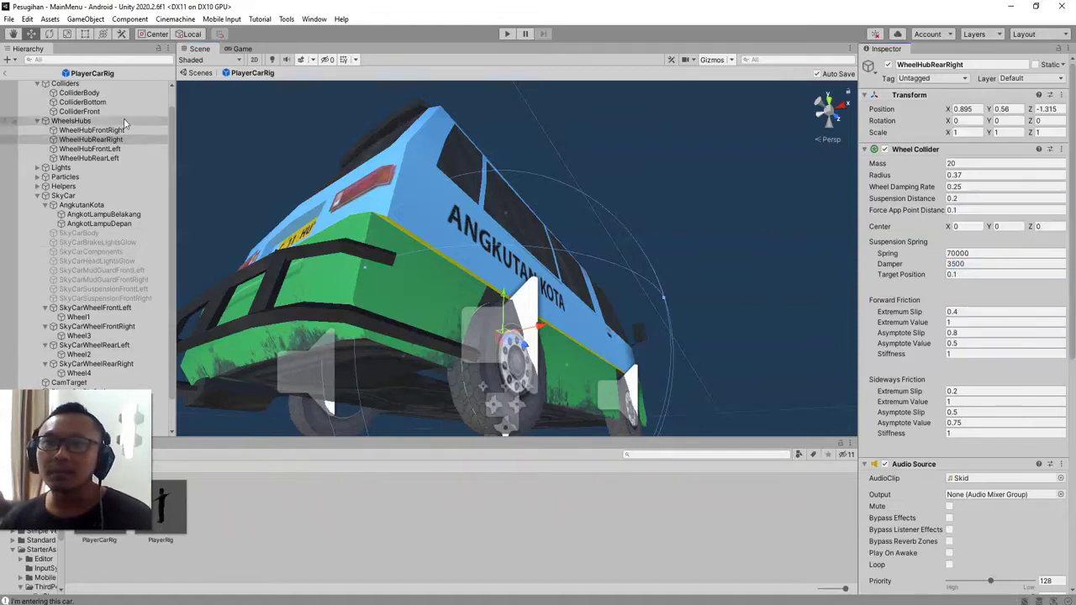
pyautogui.click(104, 159)
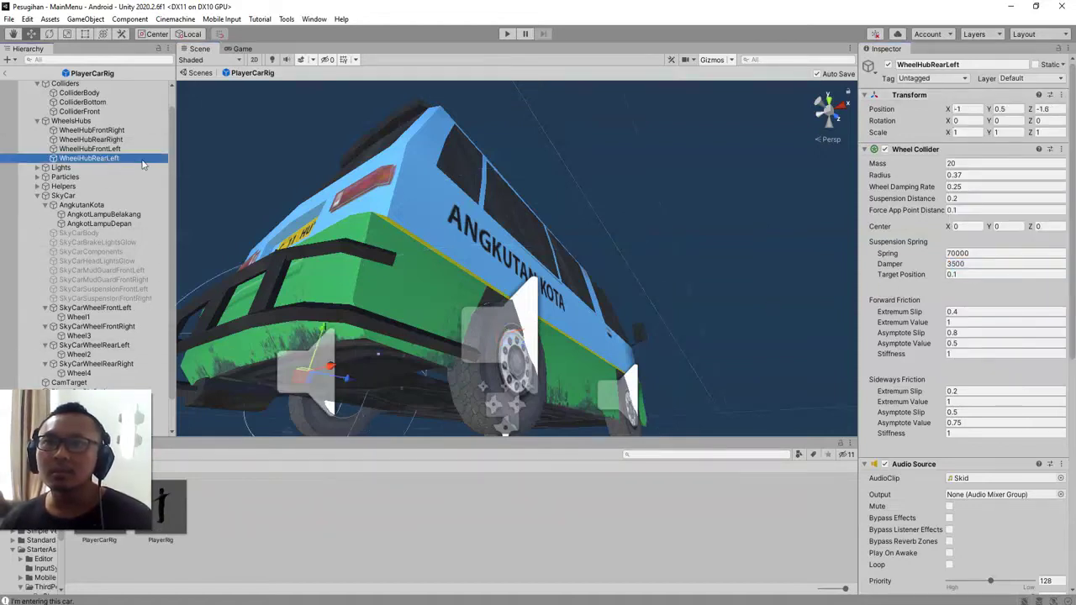
pyautogui.keyDown('alt'); pyautogui.moveTo(415, 378); pyautogui.dragTo(564, 276); pyautogui.keyUp('alt')
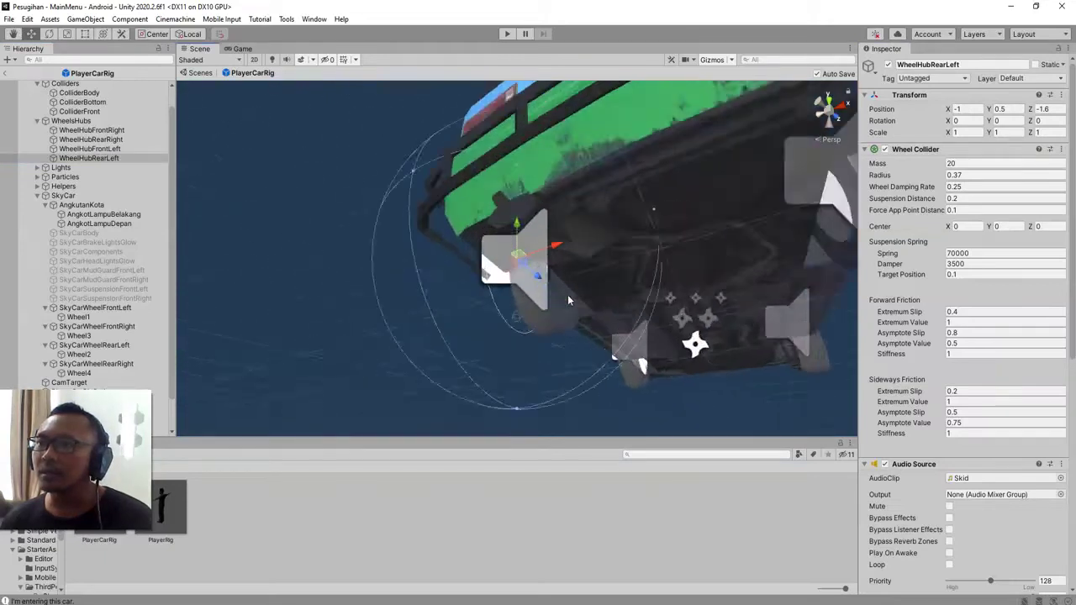
pyautogui.click(1062, 95)
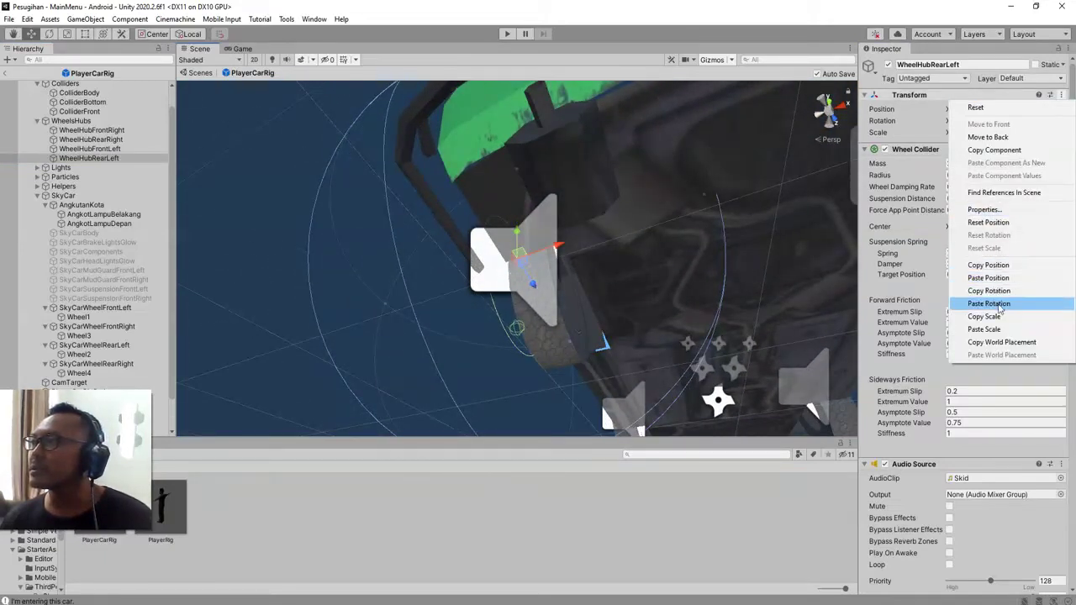
pyautogui.click(998, 282)
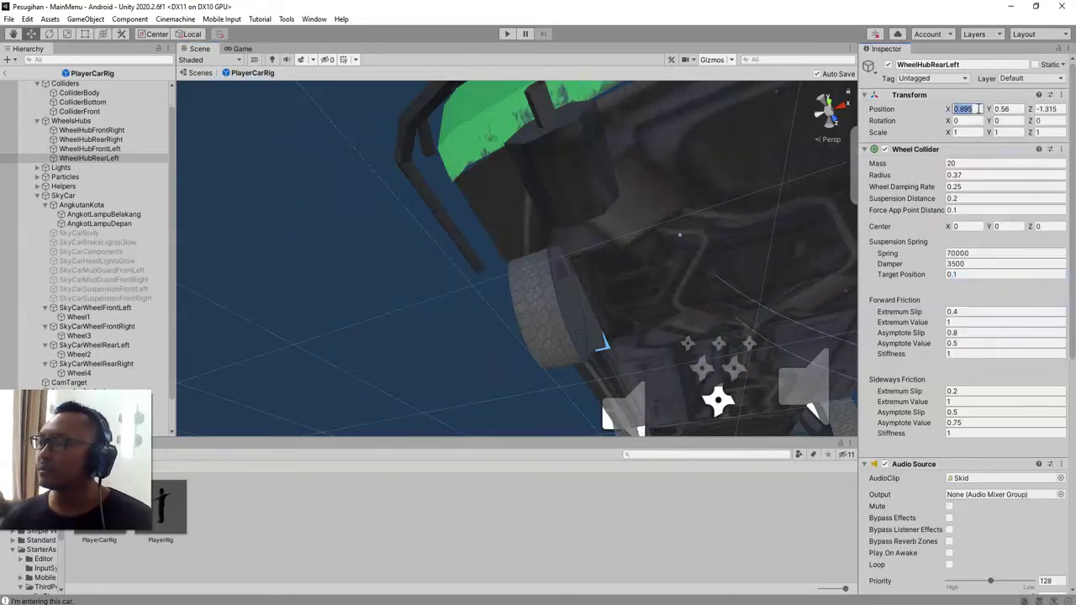
pyautogui.write('-')
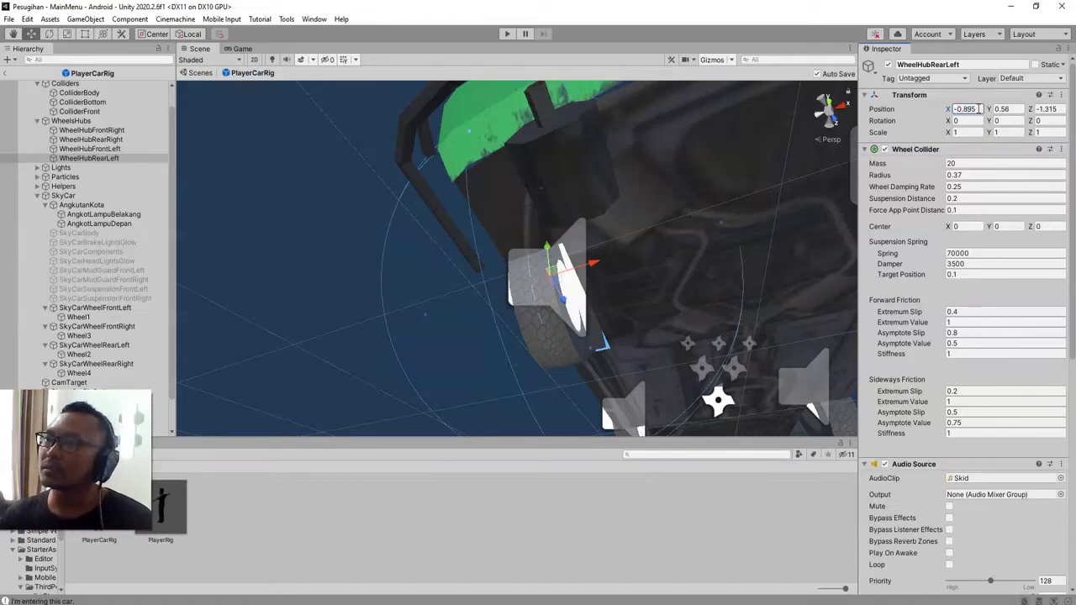
# Step: Zoom out to see the whole van and start play mode
pyautogui.scroll(-5, 477, 305)
pyautogui.keyDown('alt'); pyautogui.moveTo(477, 305); pyautogui.dragTo(649, 346); pyautogui.keyUp('alt')
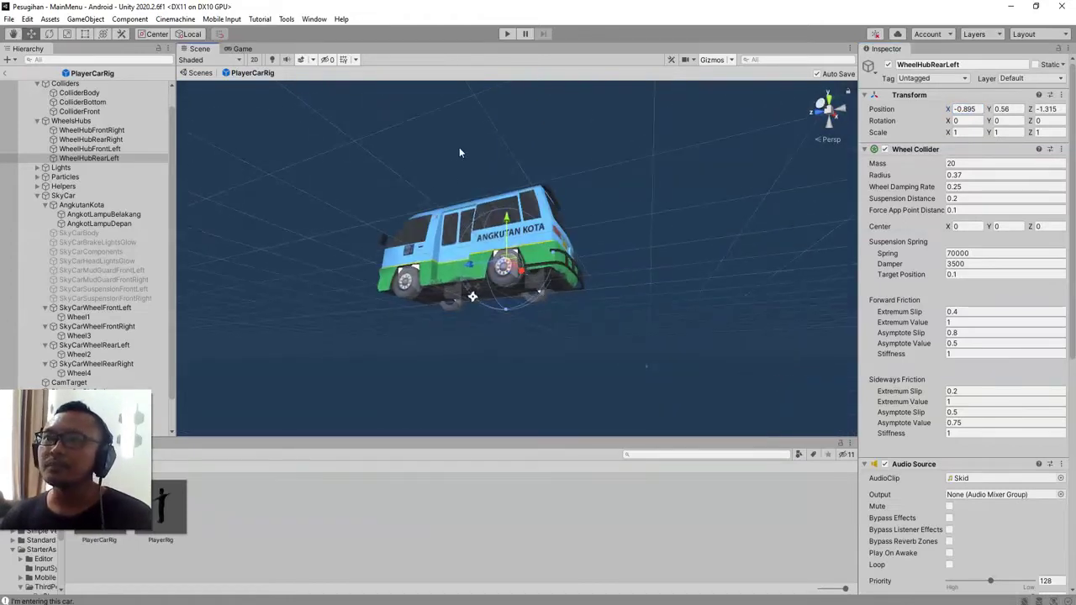
pyautogui.click(508, 33)
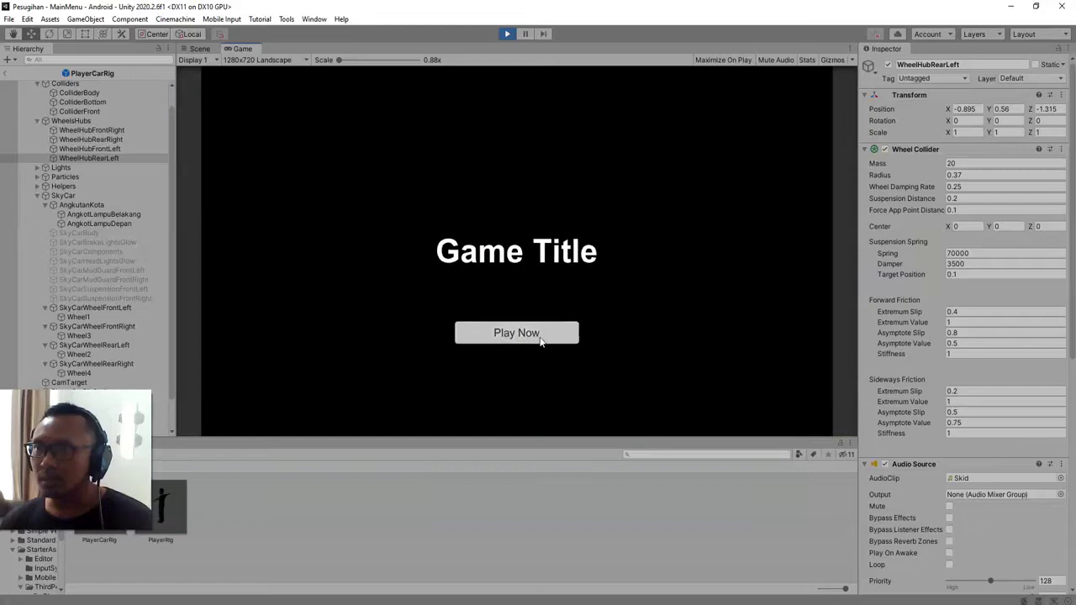
# Step: Play past the title screen into the CarDriving scene and turn the camera toward the angkot van
pyautogui.click(561, 331)
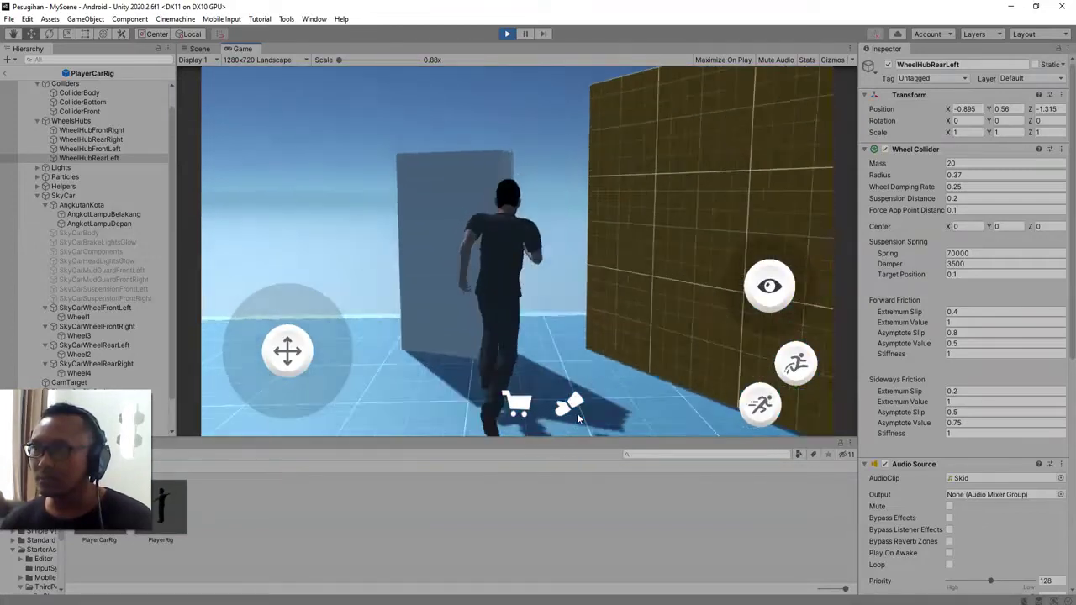
pyautogui.click(569, 406)
pyautogui.moveTo(569, 407)
pyautogui.mouseDown()
pyautogui.moveTo(276, 408)
pyautogui.moveTo(979, 417)
pyautogui.mouseUp()
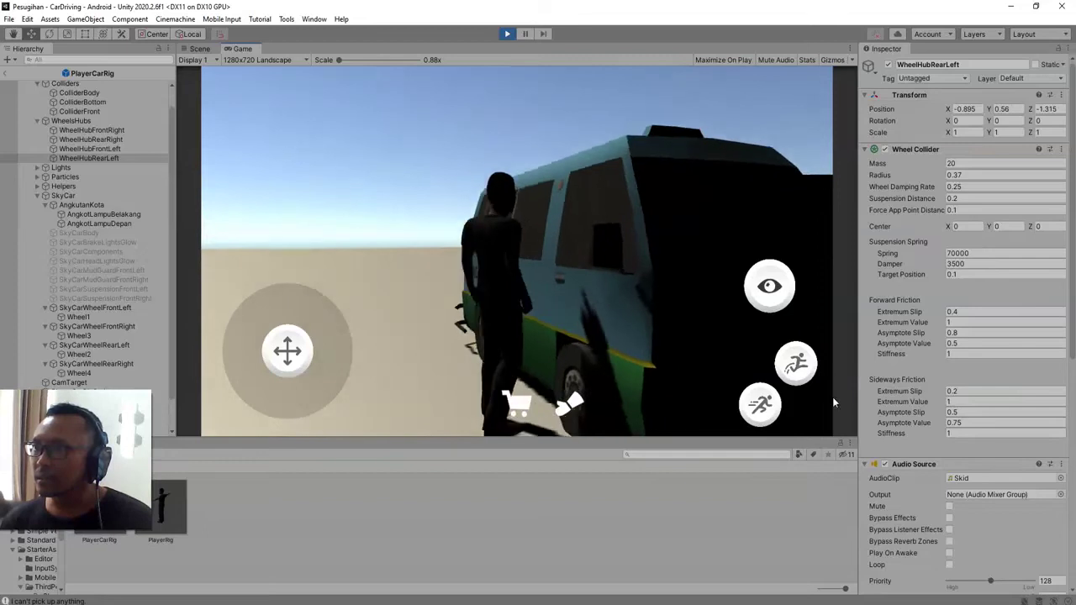
# Step: Board the angkot, drive it forward, steer right and reverse, then step out on foot
pyautogui.click(573, 408)
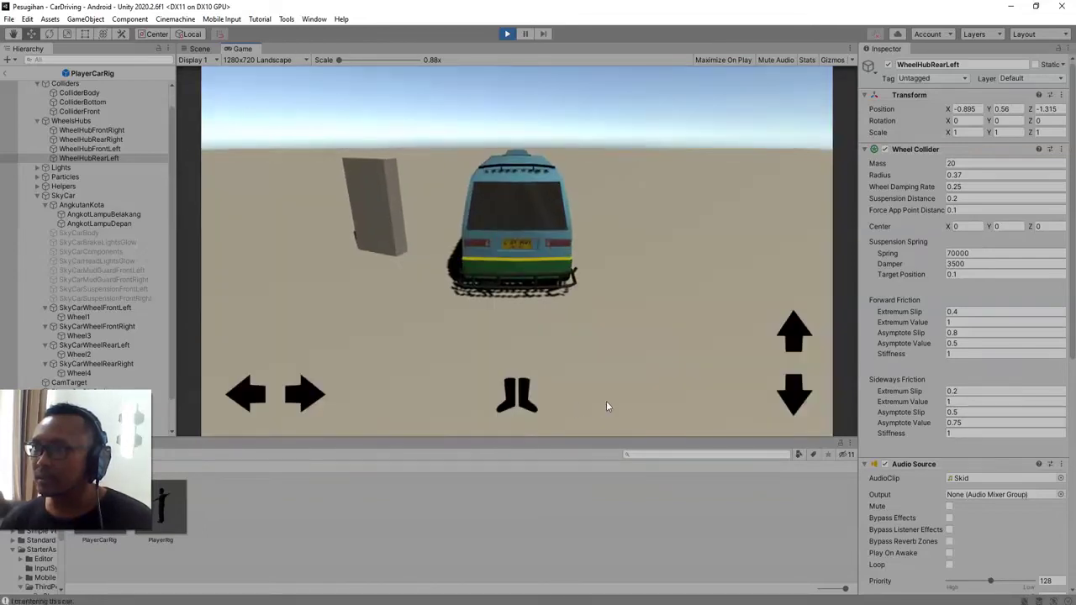
pyautogui.click(804, 336)
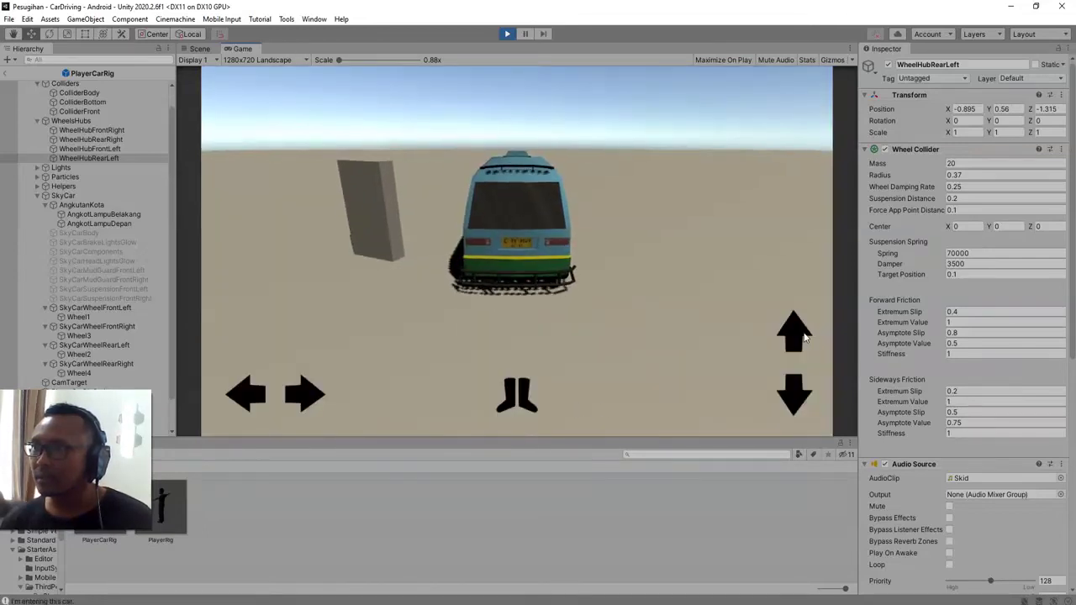
pyautogui.click(314, 404)
pyautogui.moveTo(313, 404); pyautogui.dragTo(313, 404)
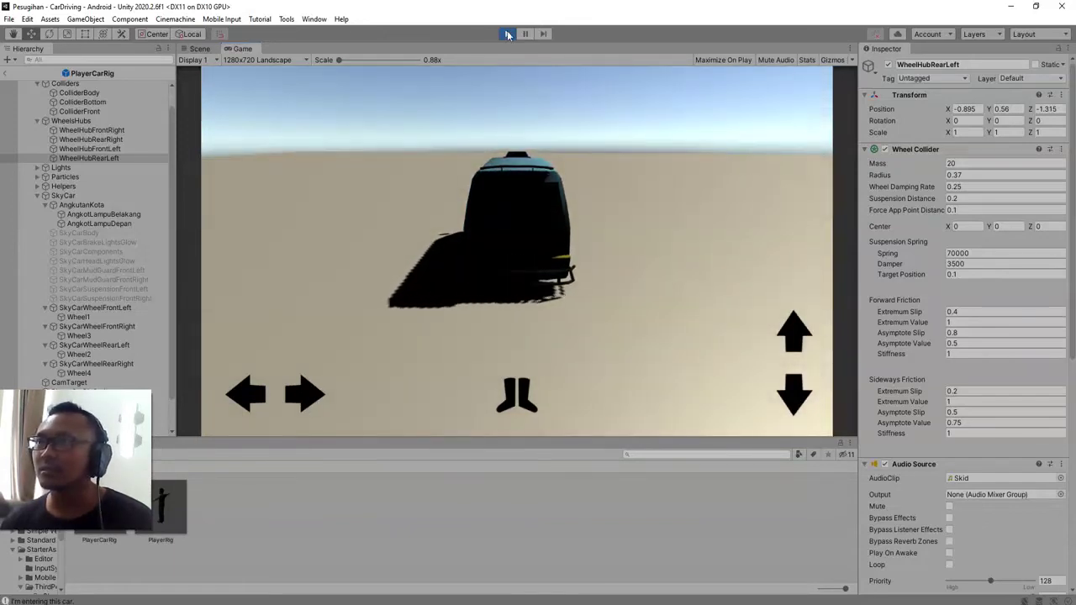
pyautogui.click(794, 409)
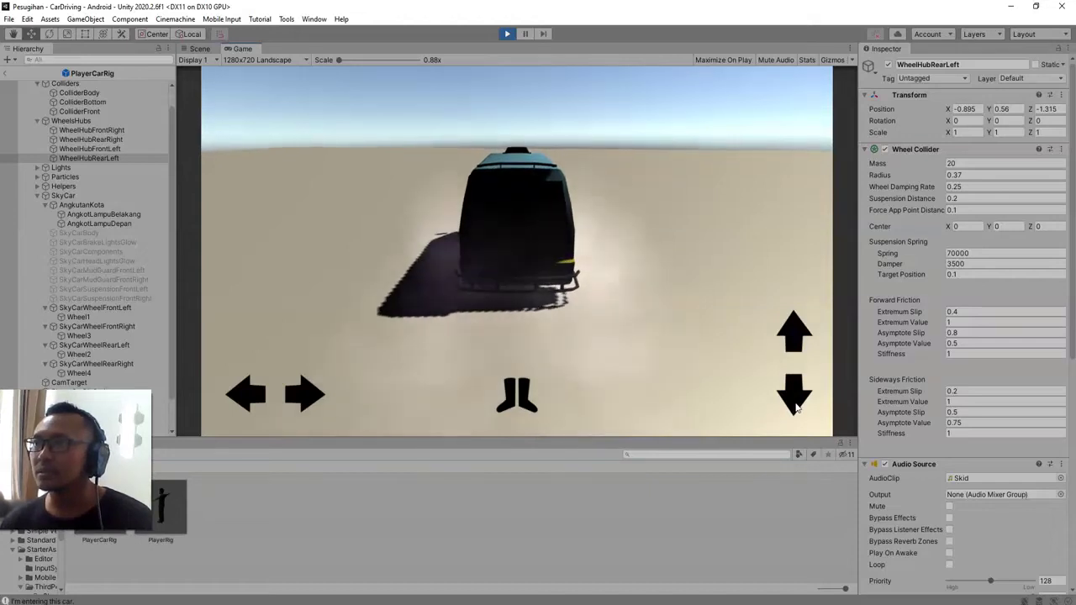
pyautogui.click(518, 400)
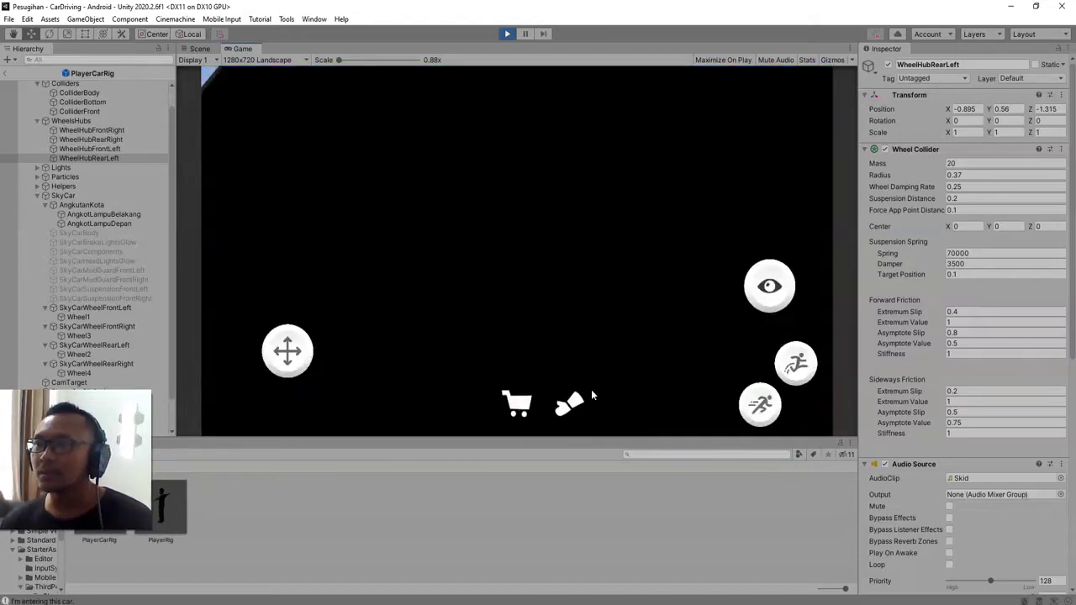
# Step: Walk the character around the parked angkot with W, A, S, D, viewing its rear, side and door
pyautogui.press('w')
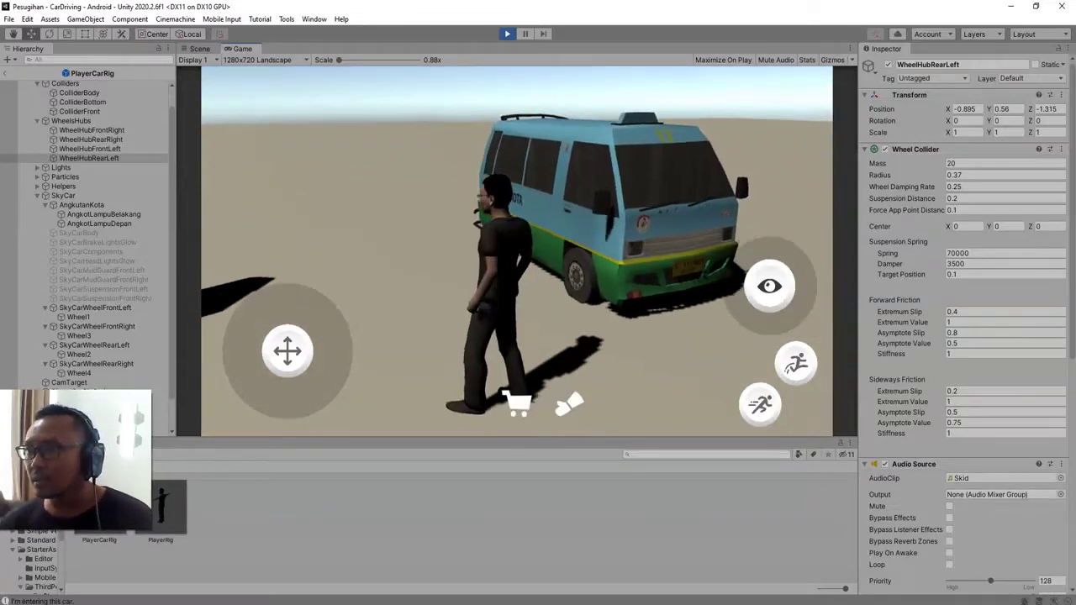
pyautogui.press('a')
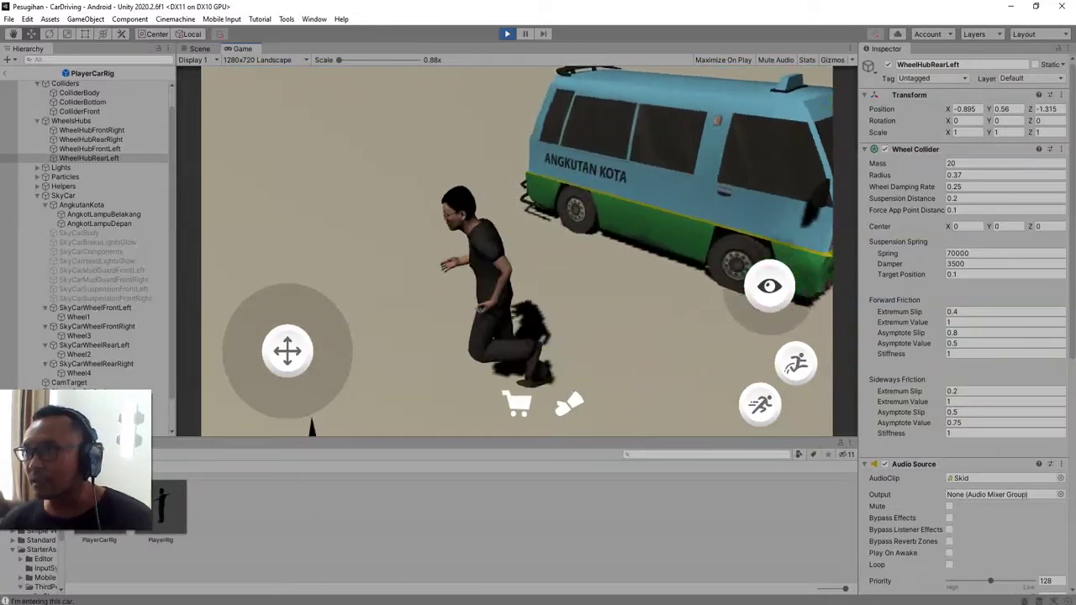
pyautogui.press('d')
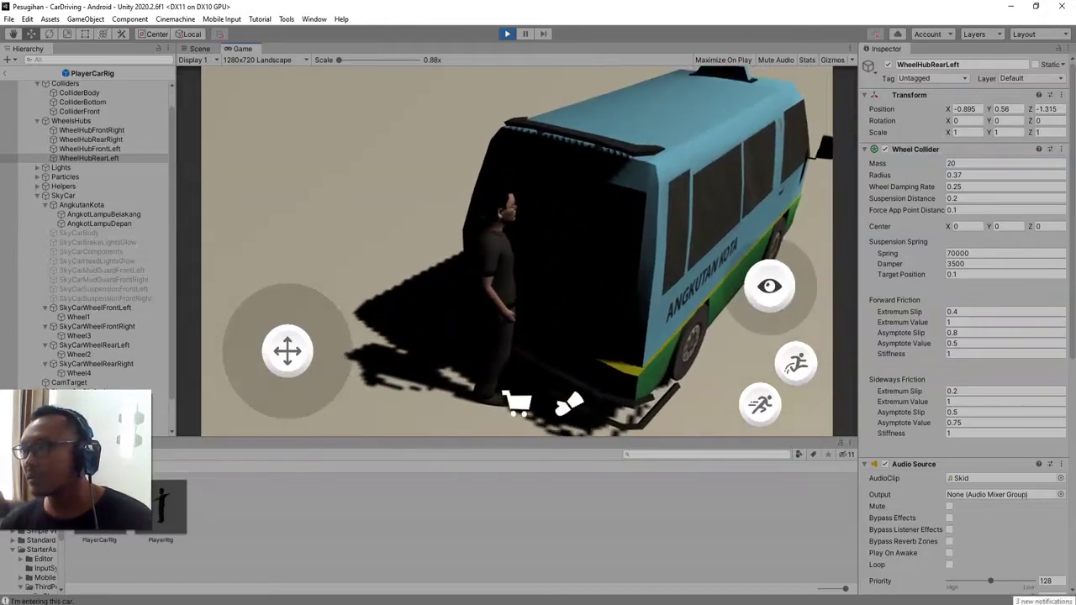
pyautogui.press('a')
pyautogui.press('w')
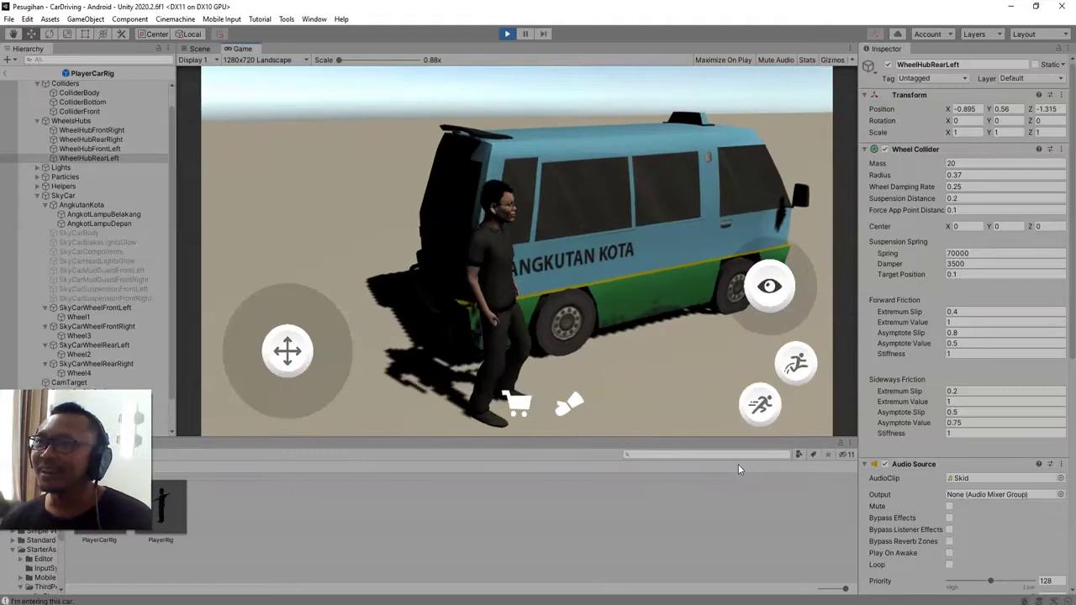
pyautogui.press('s')
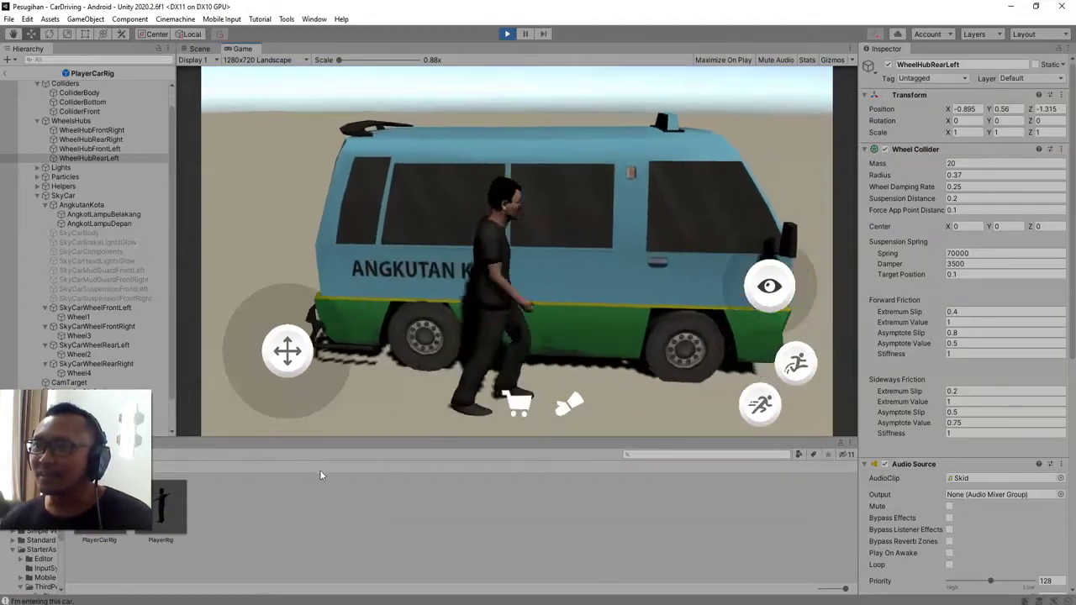
pyautogui.press('w')
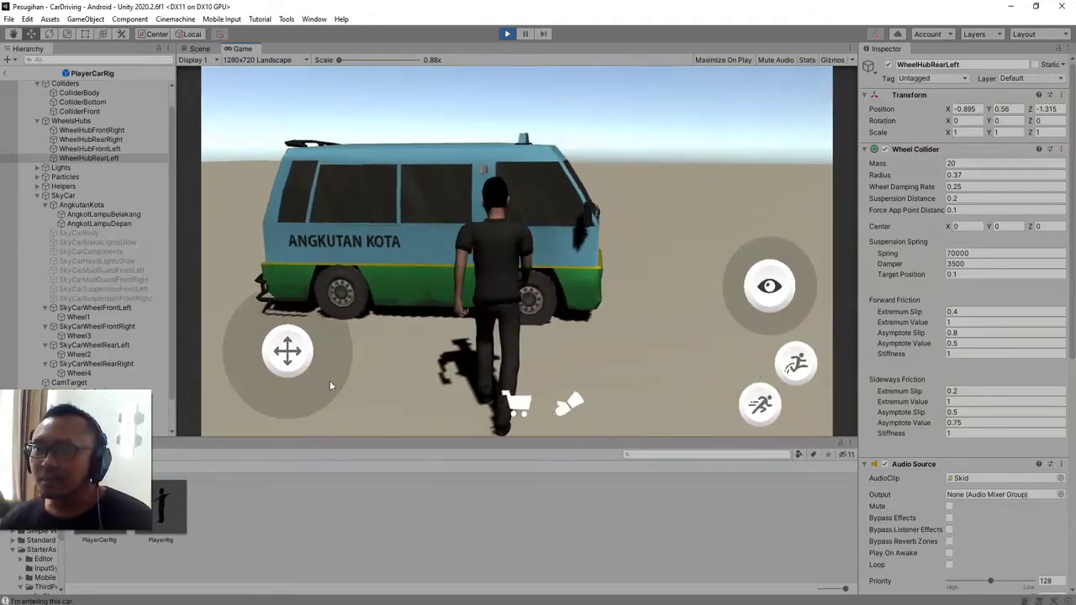
pyautogui.press('d')
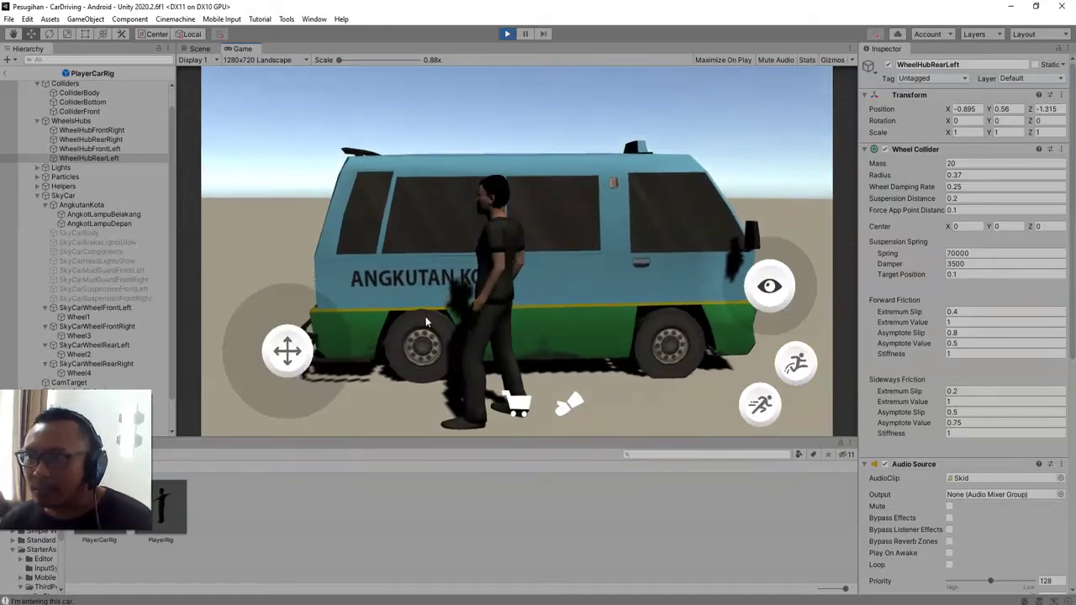
pyautogui.press('a')
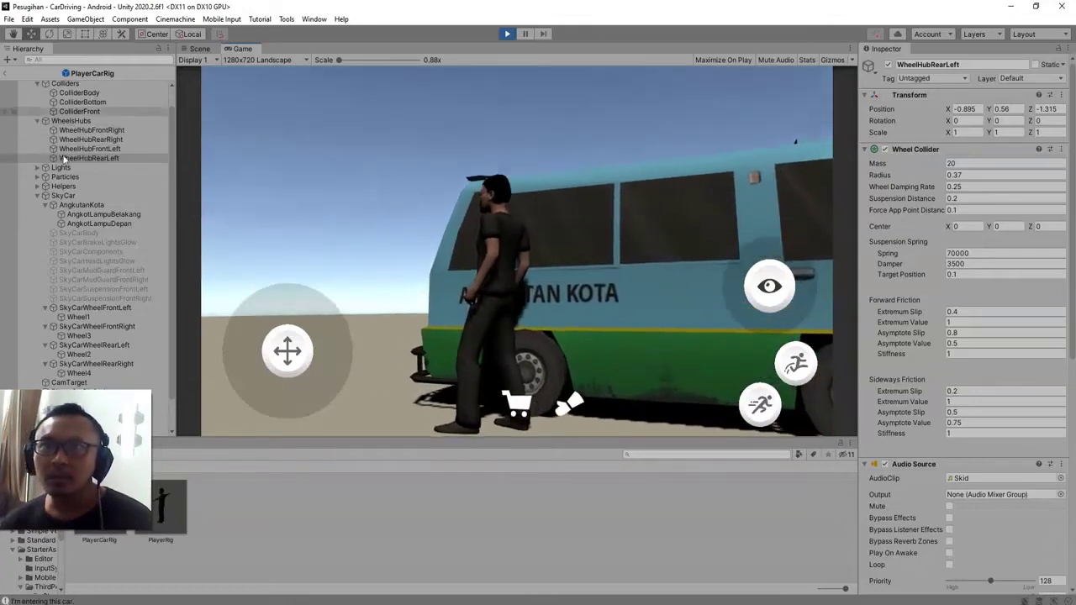
# Step: Inspect the AngkutanKota body in the Scene view, then exit prefab mode
pyautogui.scroll(2, 84, 151)
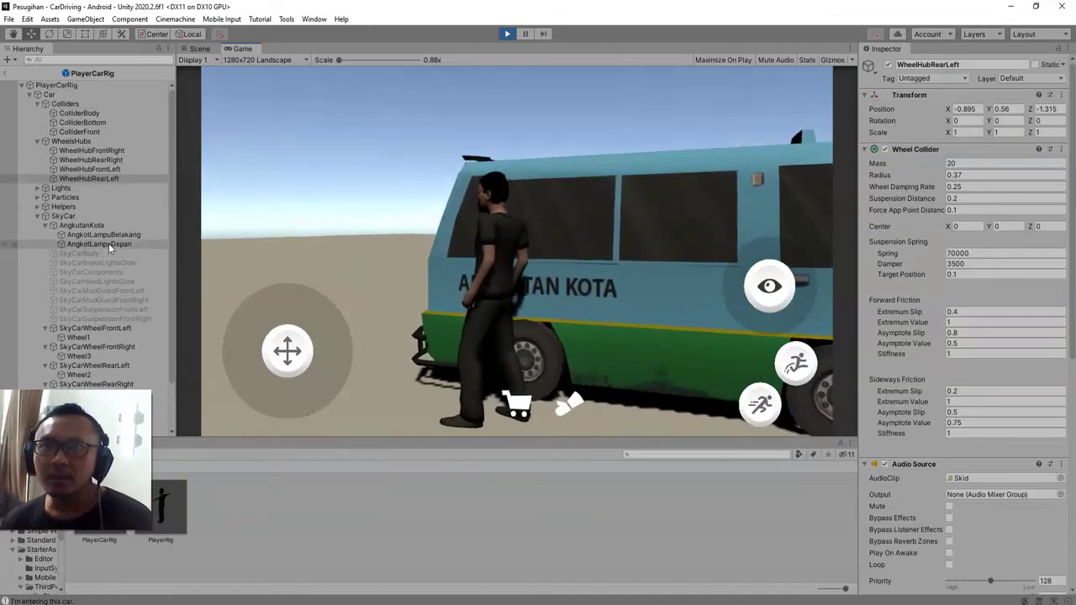
pyautogui.click(83, 225)
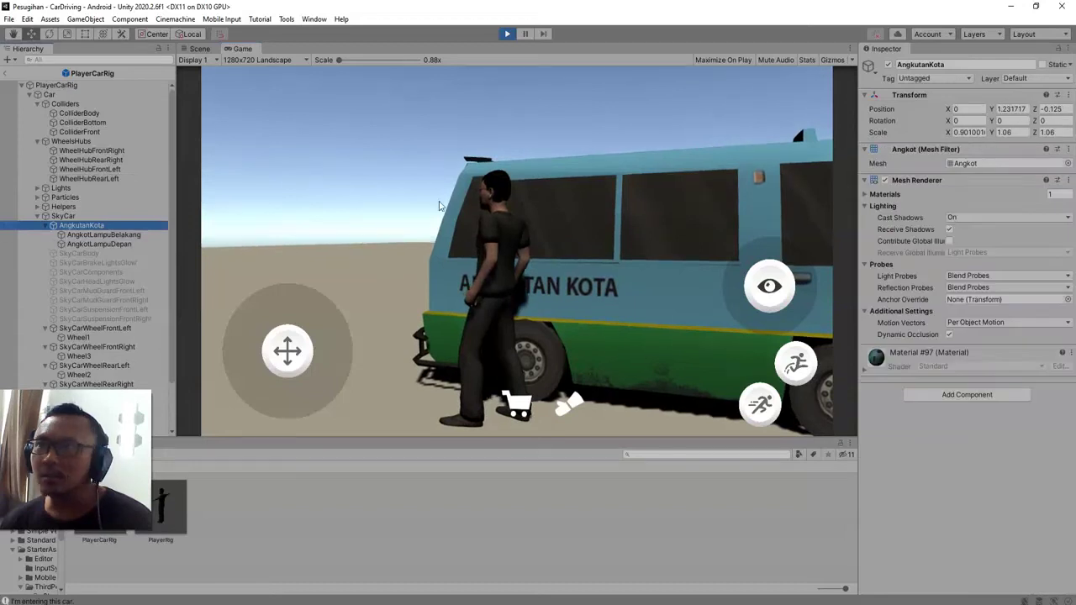
pyautogui.click(199, 49)
pyautogui.scroll(2, 514, 271)
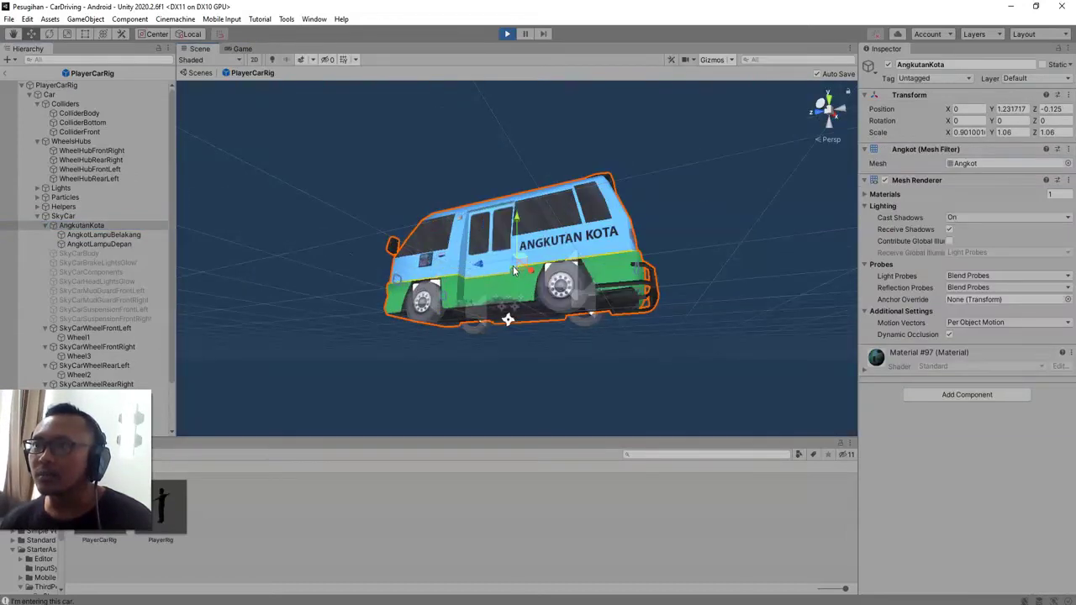
pyautogui.click(6, 74)
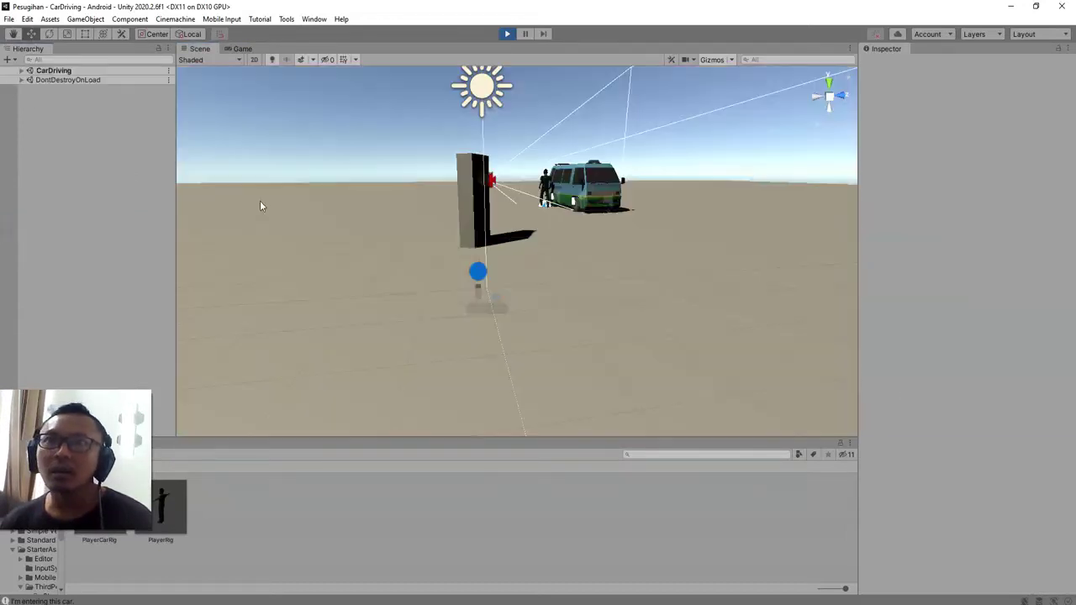
# Step: Select AngkutanKota under CarDriving > PlayerCarRig > Car > SkyCar in the Hierarchy
pyautogui.click(23, 72)
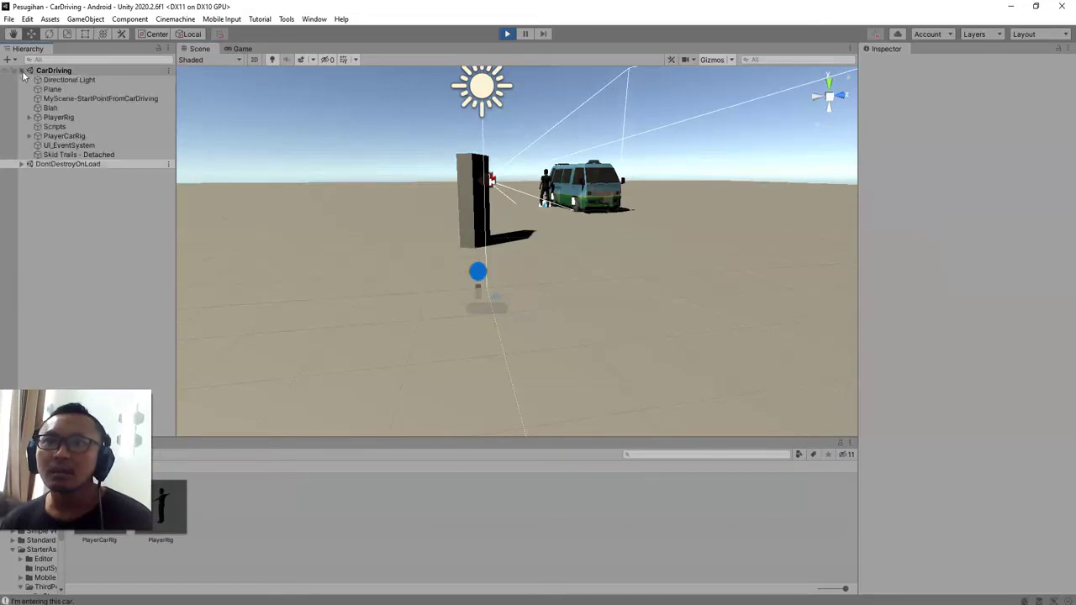
pyautogui.click(29, 135)
pyautogui.click(38, 145)
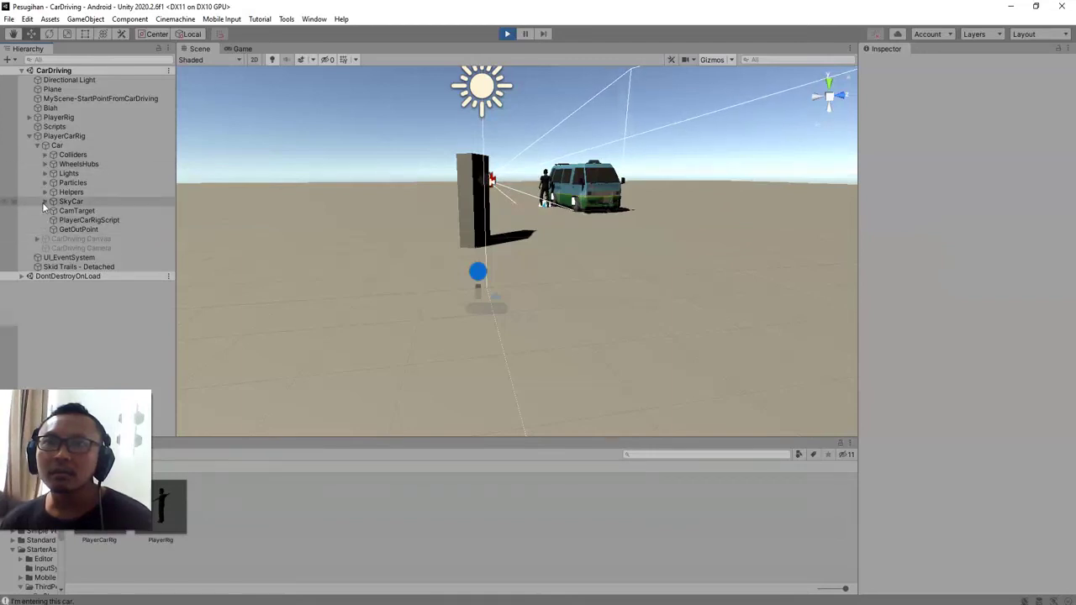
pyautogui.click(44, 202)
pyautogui.click(84, 211)
# Step: Frame the AngkutanKota van with F and orbit around it to view both sides
pyautogui.press('f')
pyautogui.moveTo(492, 339)
pyautogui.keyDown('alt'); pyautogui.mouseDown()
pyautogui.moveTo(535, 266)
pyautogui.moveTo(518, 210)
pyautogui.mouseUp(); pyautogui.keyUp('alt')
pyautogui.moveTo(526, 317)
pyautogui.keyDown('alt'); pyautogui.mouseDown()
pyautogui.moveTo(461, 343)
pyautogui.moveTo(410, 298)
pyautogui.mouseUp(); pyautogui.keyUp('alt')
pyautogui.scroll(-4, 461, 343)
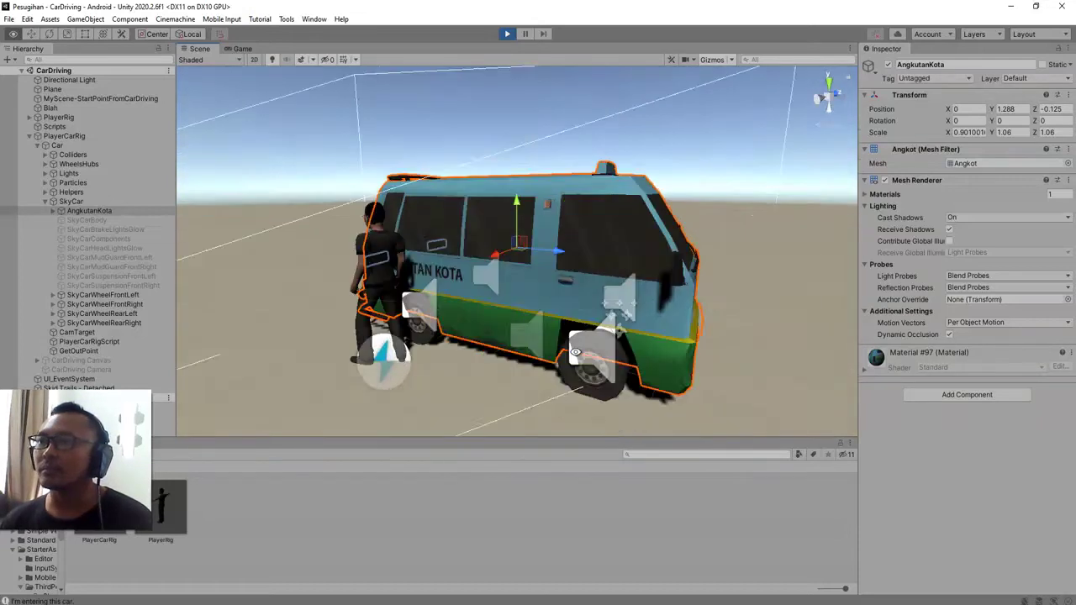
pyautogui.keyDown('alt'); pyautogui.moveTo(410, 298); pyautogui.dragTo(496, 303); pyautogui.keyUp('alt')
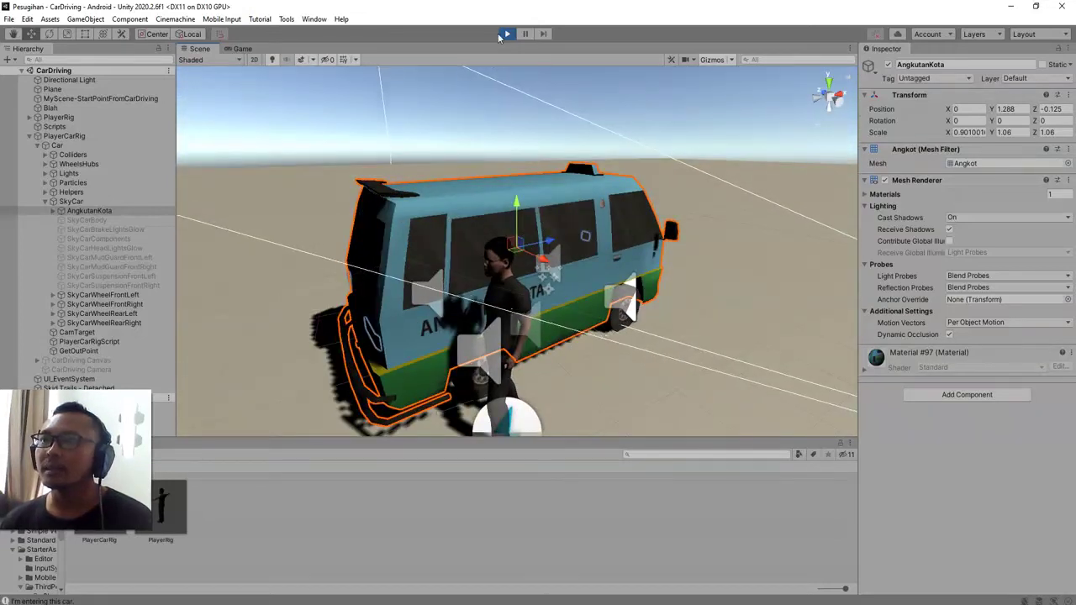
pyautogui.click(237, 49)
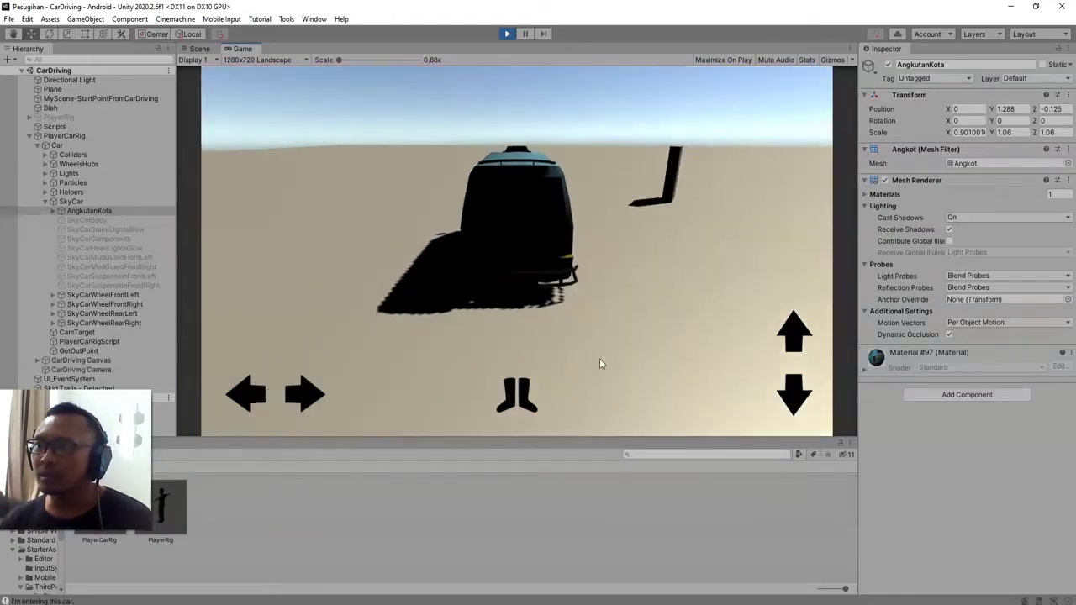
# Step: Drive the raised angkot forward and steer it through a turn
pyautogui.click(795, 348)
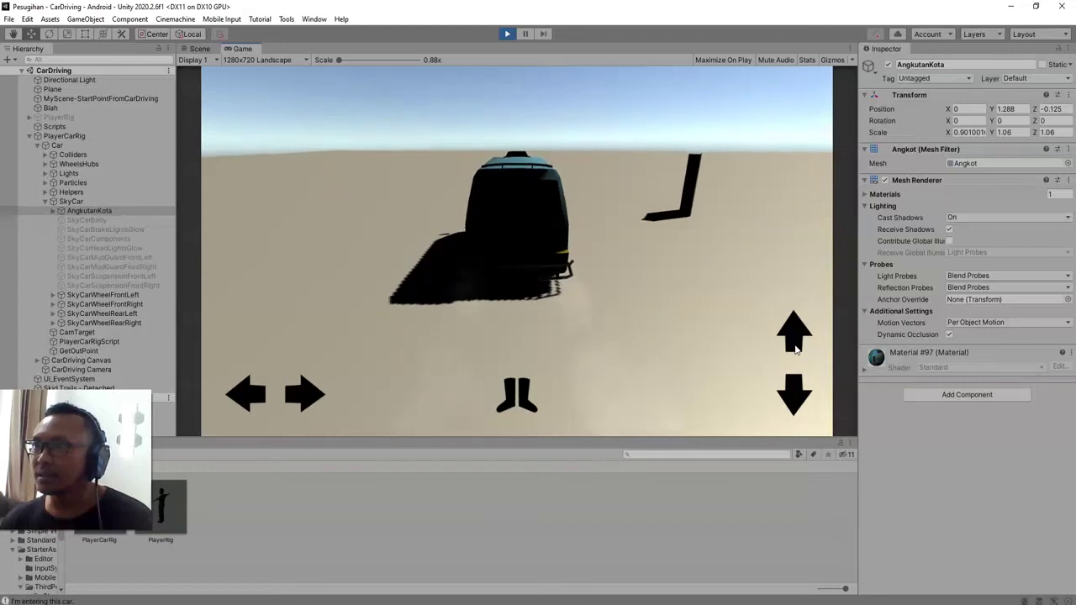
pyautogui.click(307, 401)
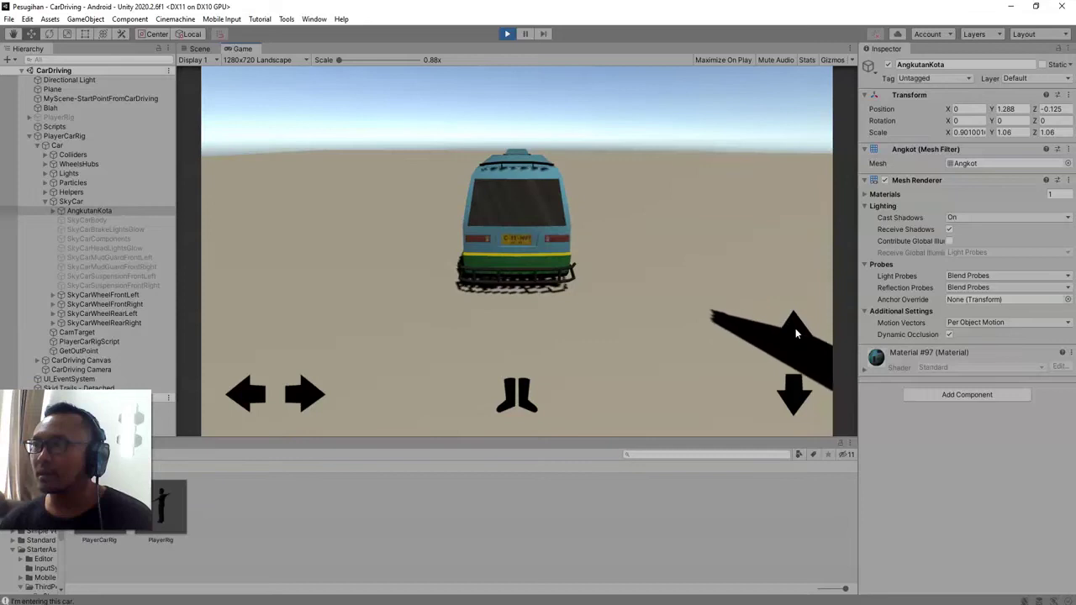
# Step: Get out of the van with F and walk the character away from it with W
pyautogui.press('f')
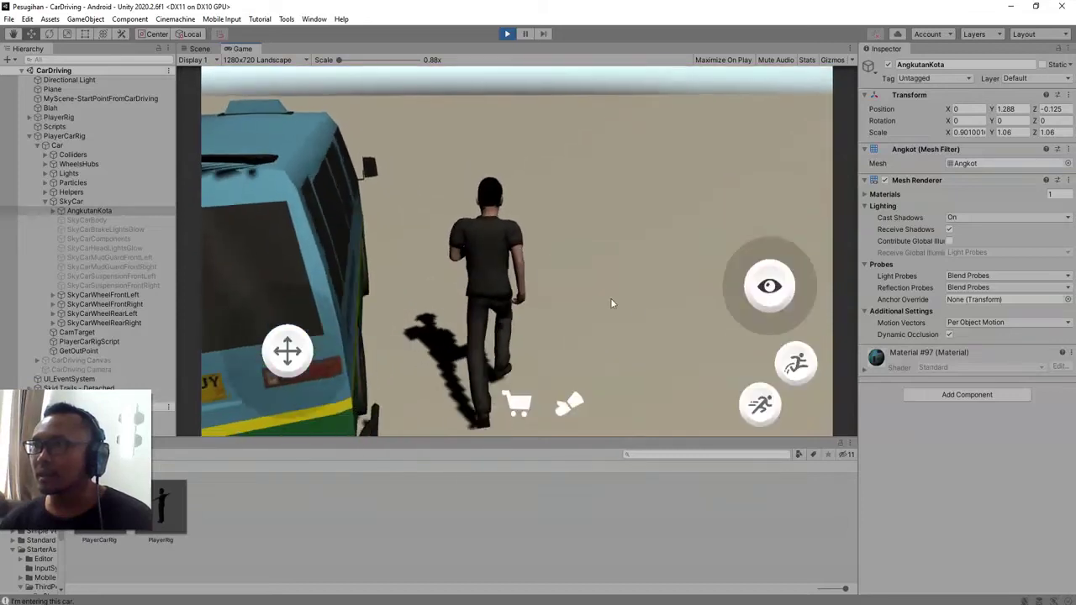
pyautogui.press('w')
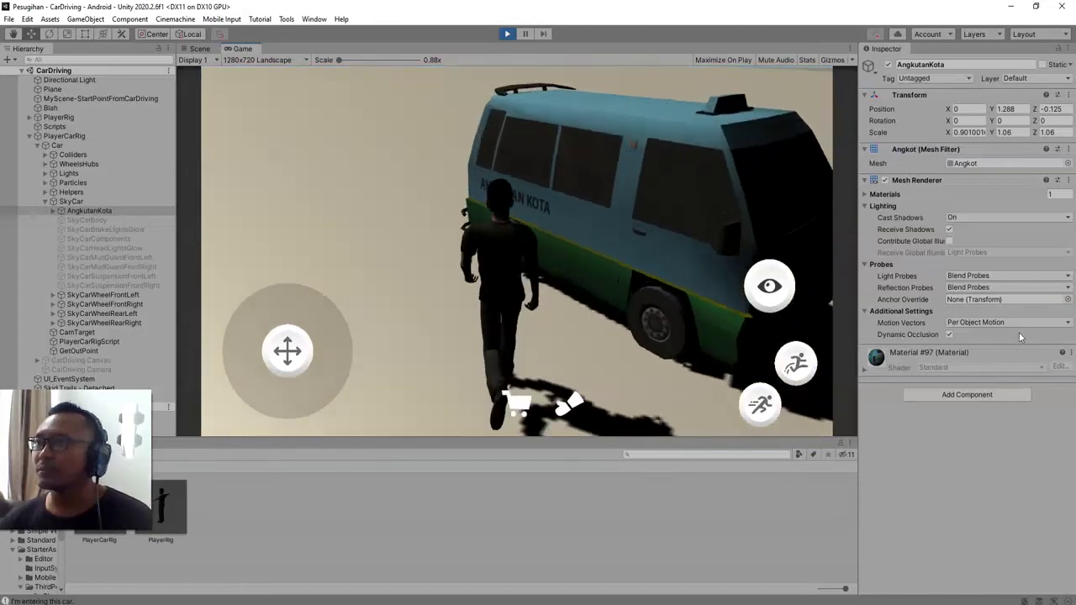
# Step: Re-board the angkot, drive it forward, then step back out on foot
pyautogui.click(572, 406)
pyautogui.click(798, 334)
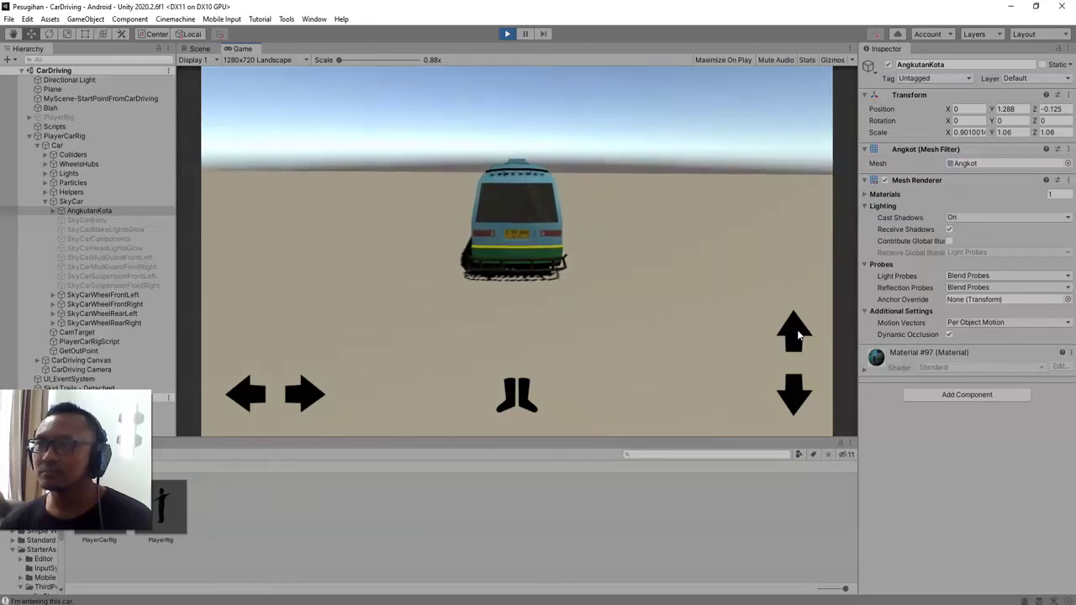
pyautogui.click(520, 396)
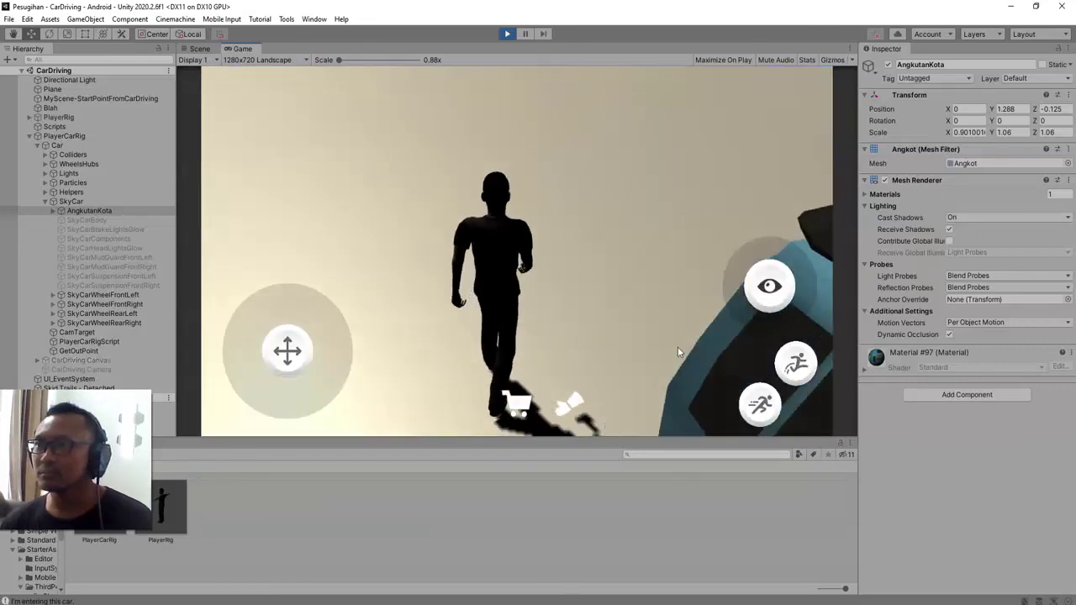